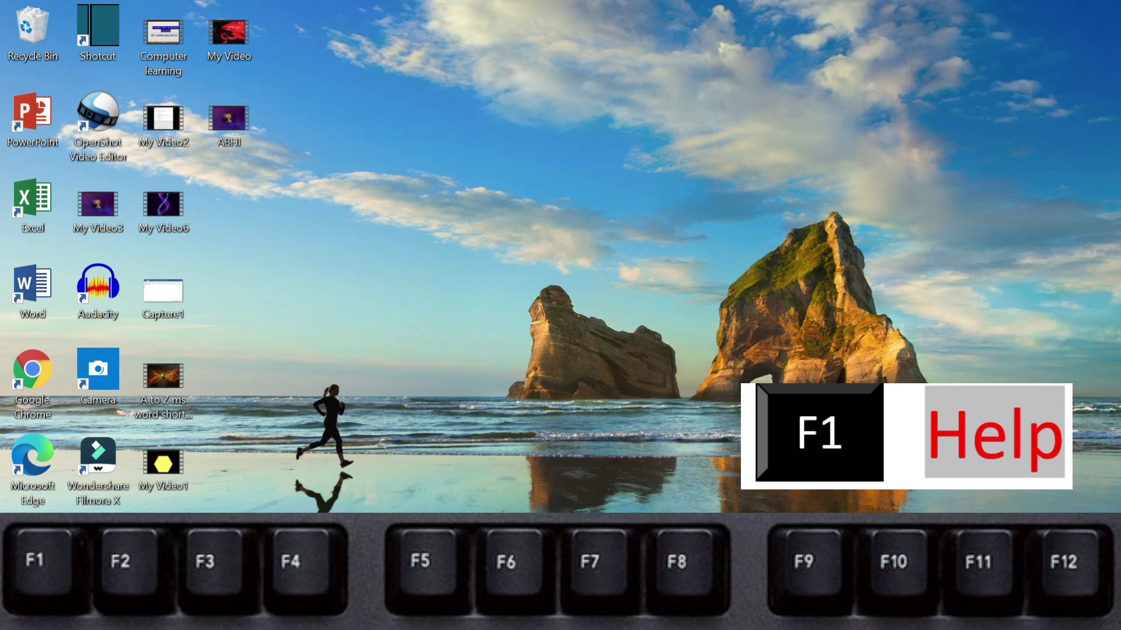
Switch to the Word document, bring up the built-in Help, and minimize the window.
{"action": "mouse_move", "coordinate": [496, 617]}
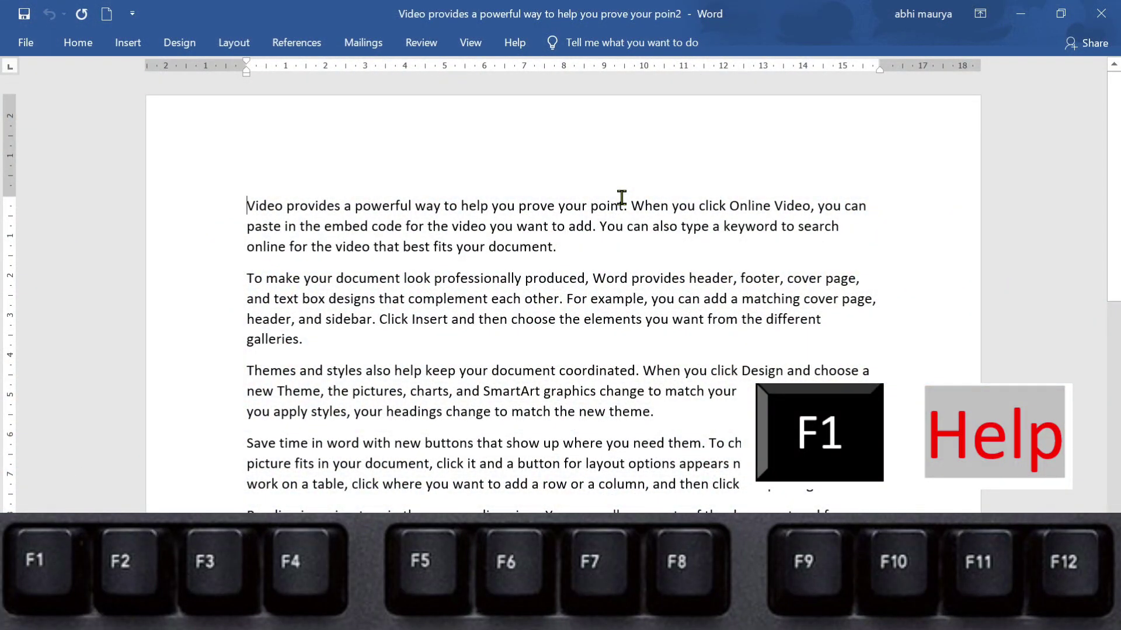
{"action": "key", "text": "F1"}
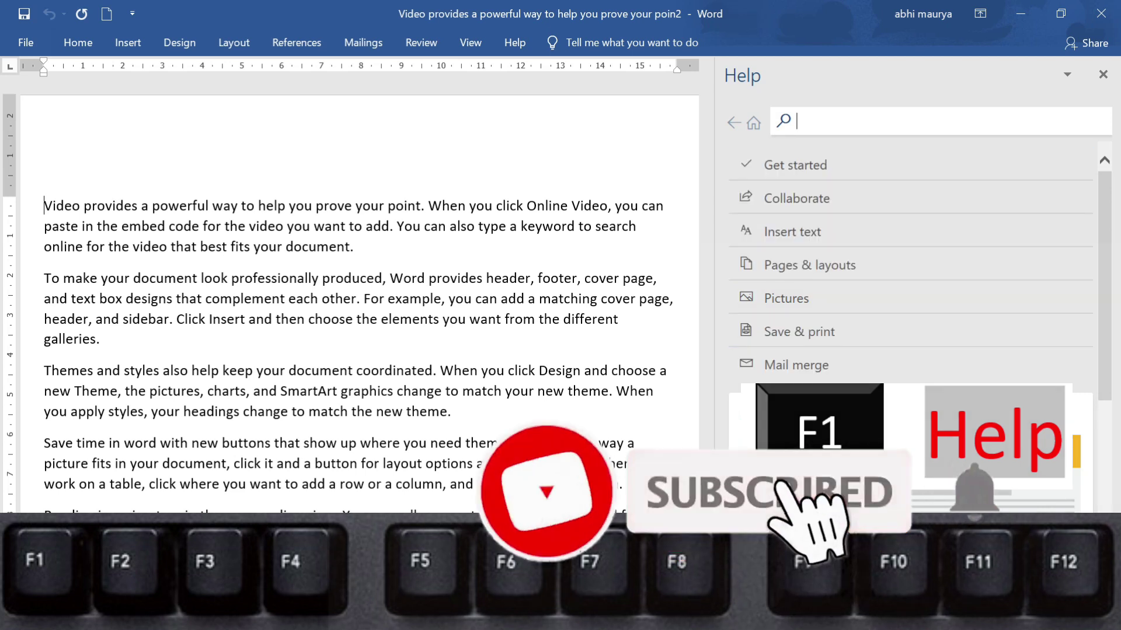
{"action": "left_click", "coordinate": [1019, 13]}
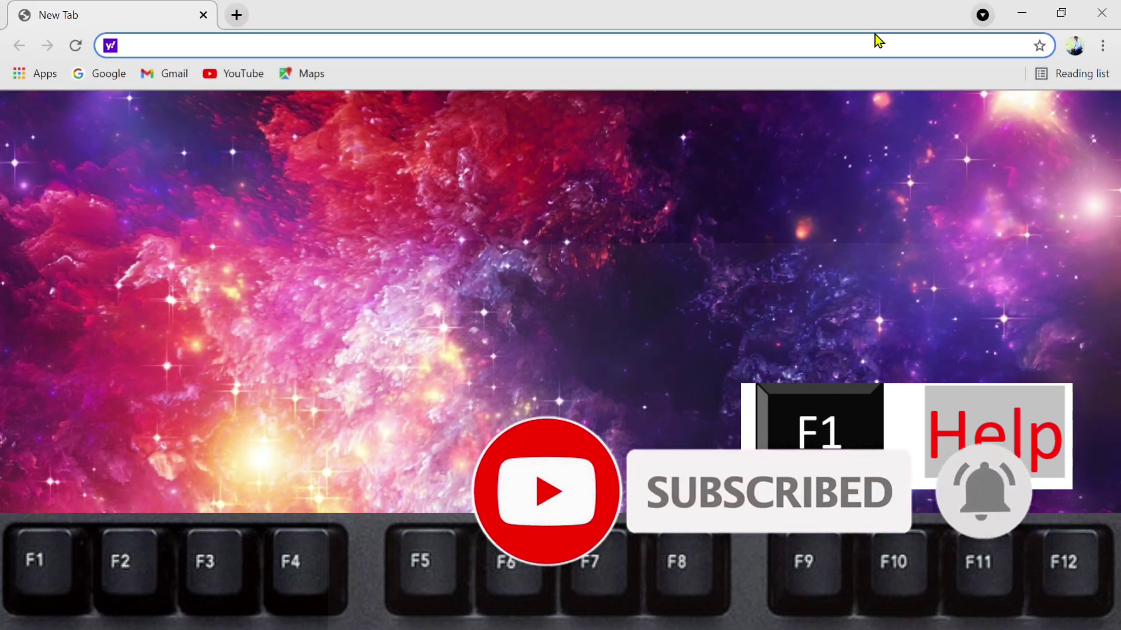
Open the Google Chrome Help Center from the browser and look through its list of help topics.
{"action": "key", "text": "F1"}
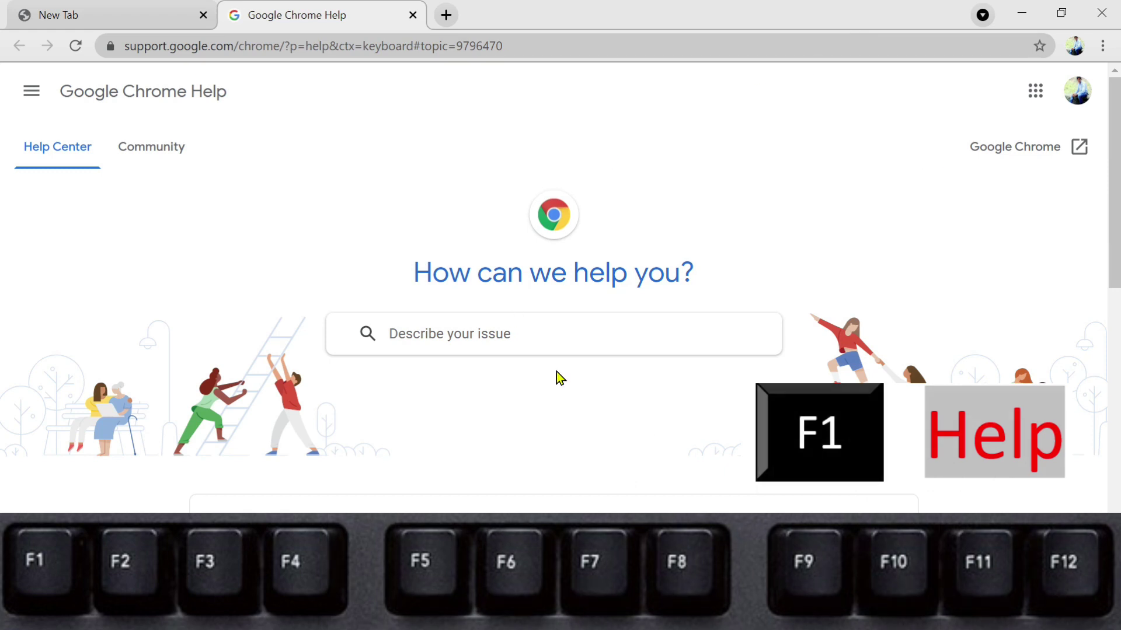
{"action": "scroll", "coordinate": [494, 363], "scroll_direction": "down", "scroll_amount": 2}
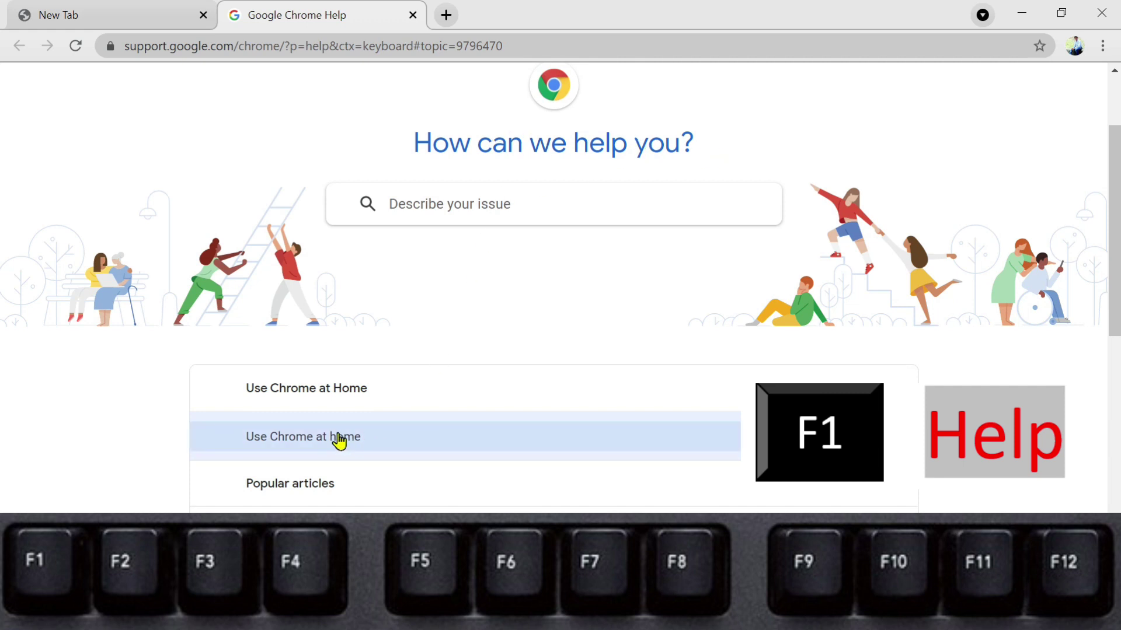
{"action": "scroll", "coordinate": [339, 442], "scroll_direction": "down", "scroll_amount": 5}
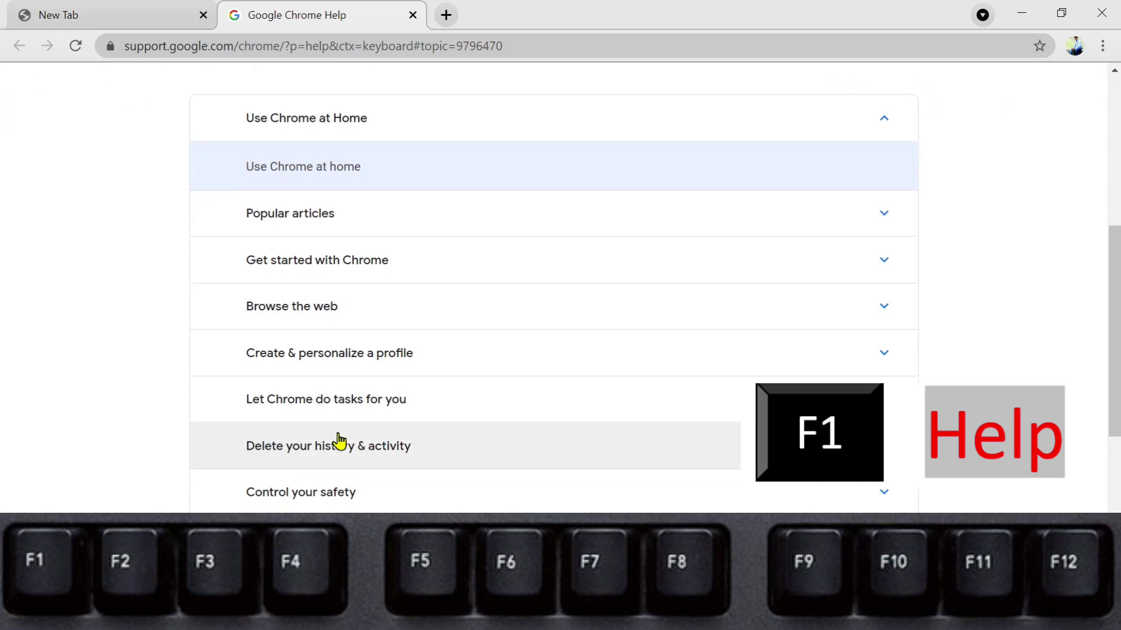
{"action": "scroll", "coordinate": [338, 442], "scroll_direction": "down", "scroll_amount": 6}
{"action": "scroll", "coordinate": [338, 442], "scroll_direction": "up", "scroll_amount": 10}
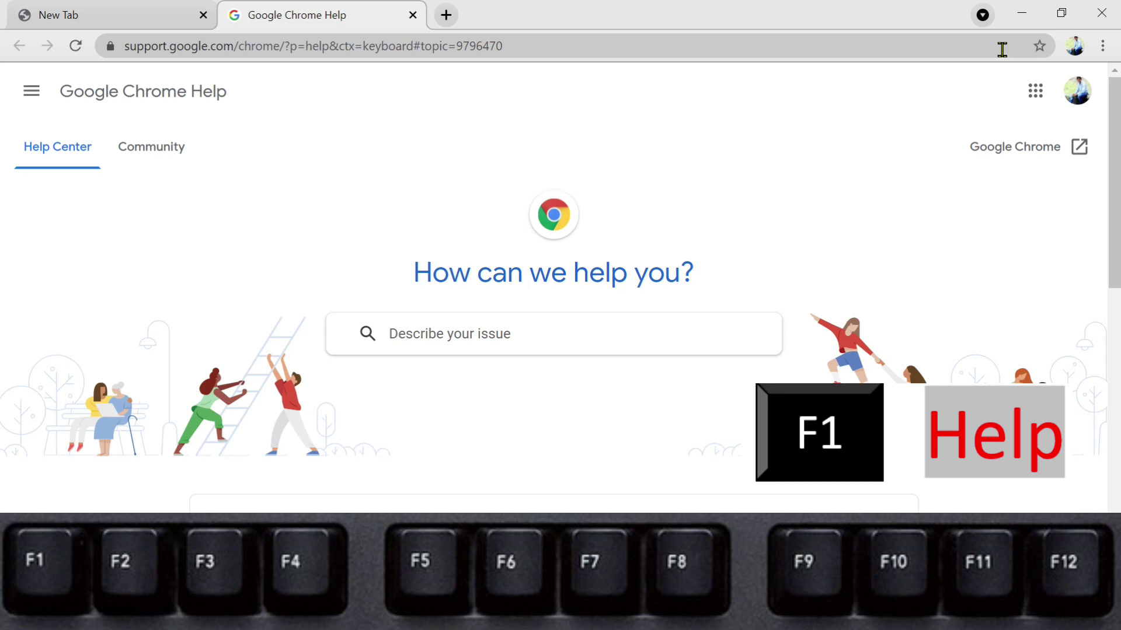
{"action": "left_click", "coordinate": [1023, 22]}
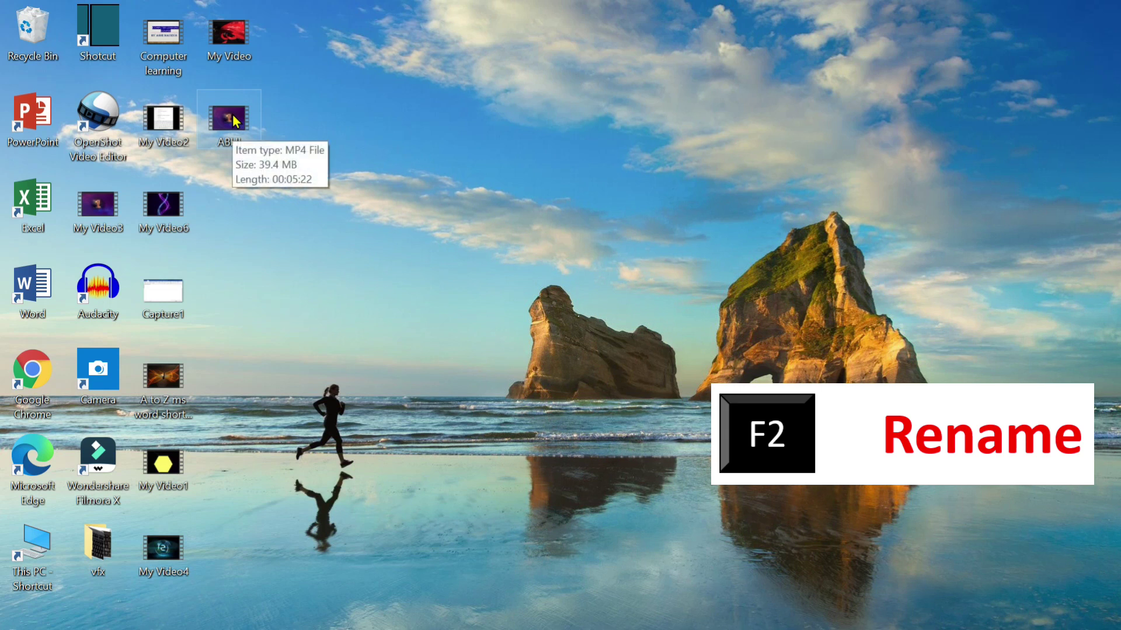
Rename the desktop video file directly below My Video as abc.
{"action": "key", "text": "F2"}
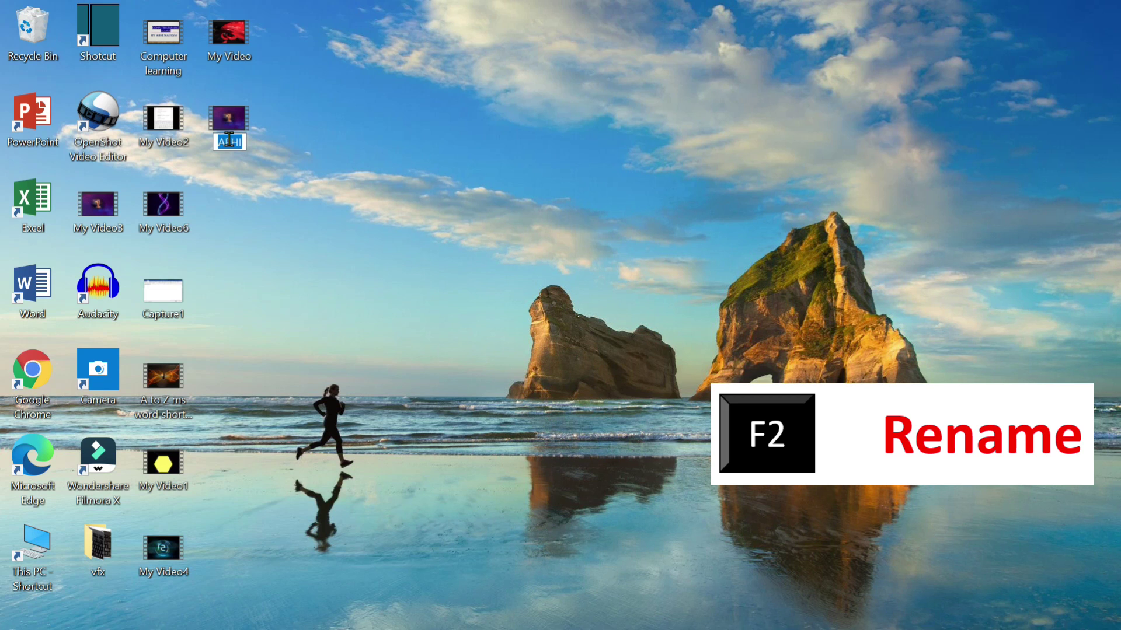
{"action": "key", "text": "BackSpace"}
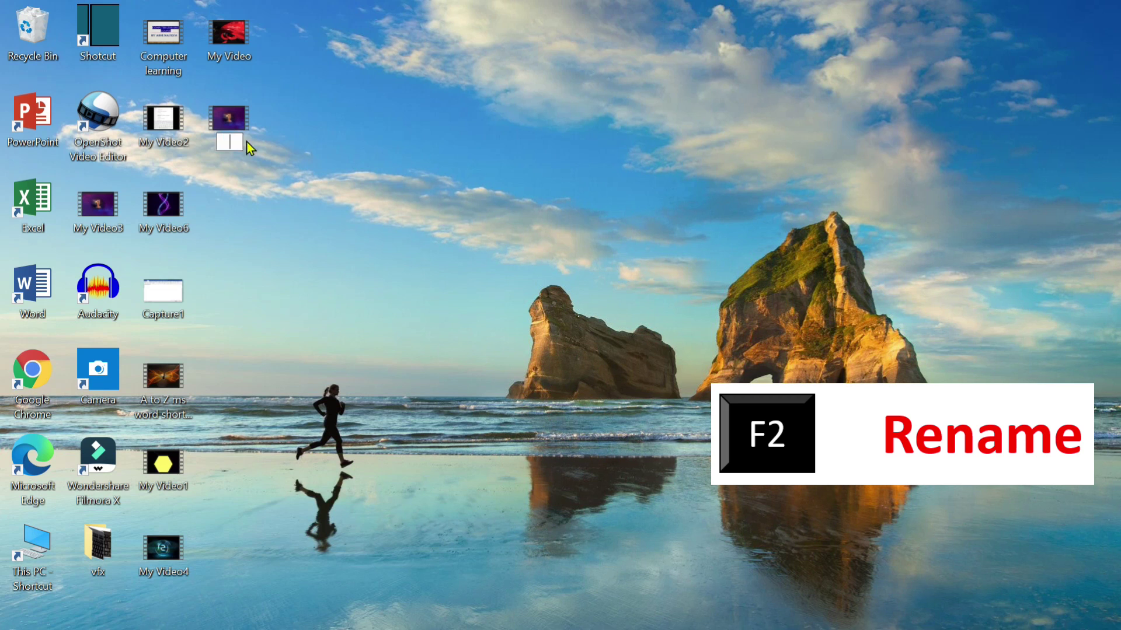
{"action": "type", "text": "abc"}
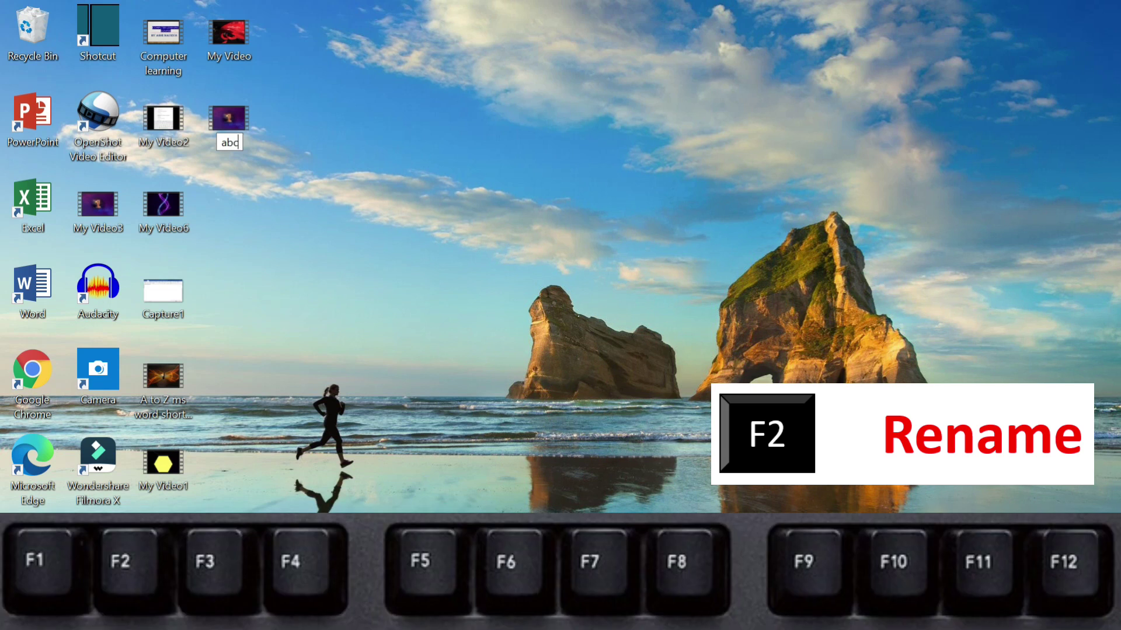
{"action": "key", "text": "Return"}
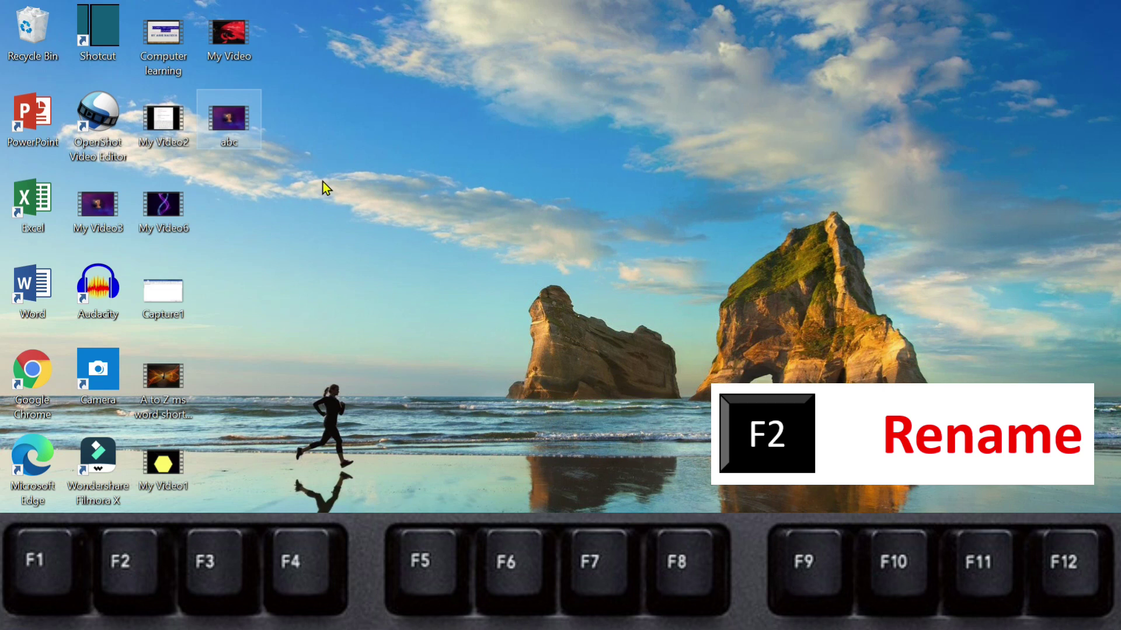
Rename the desktop file My Video as my audio.
{"action": "left_click", "coordinate": [241, 31]}
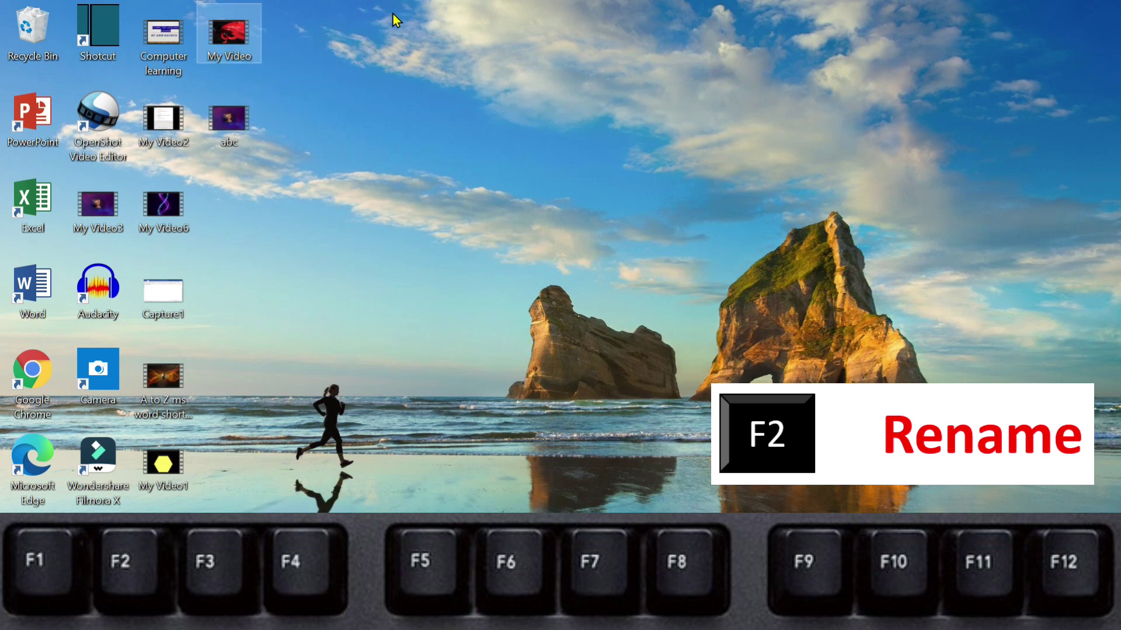
{"action": "key", "text": "F2"}
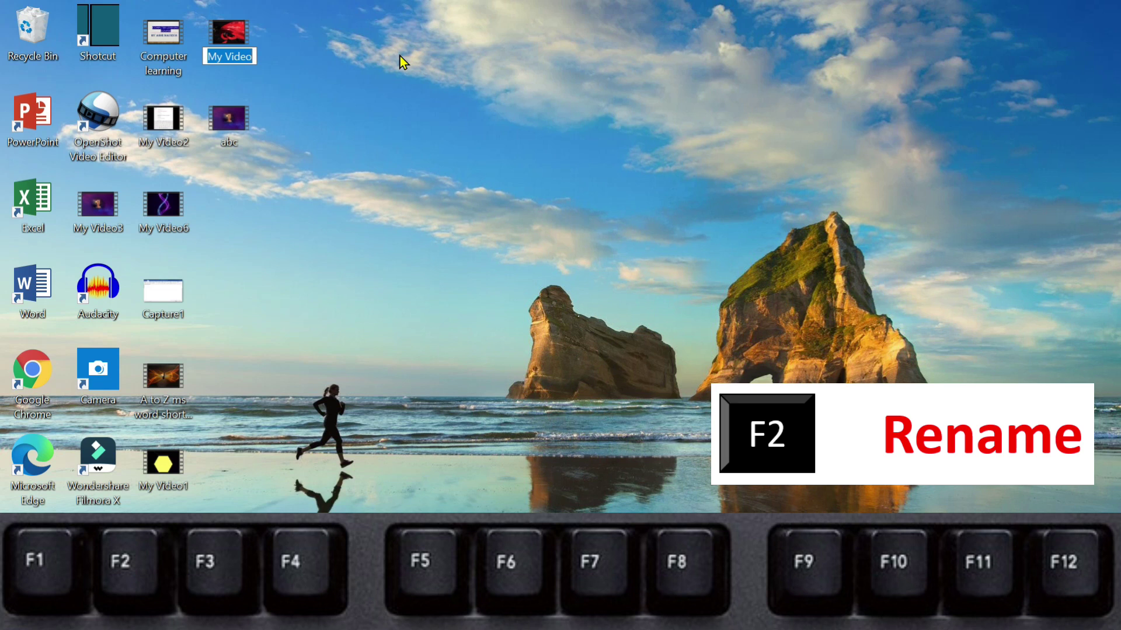
{"action": "key", "text": "BackSpace"}
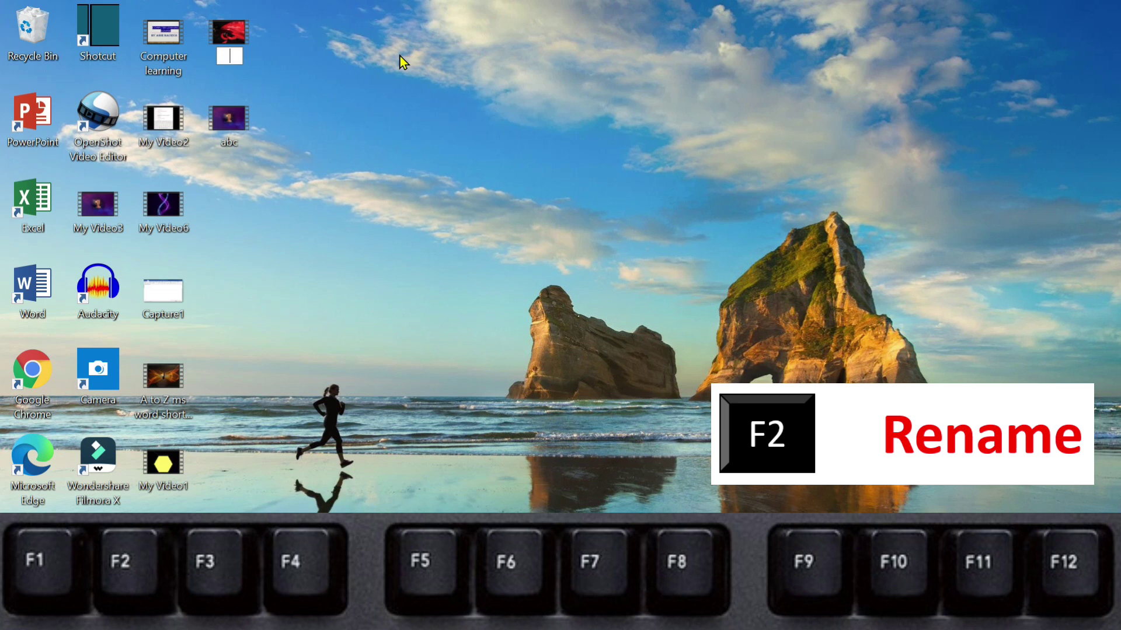
{"action": "type", "text": "my aud"}
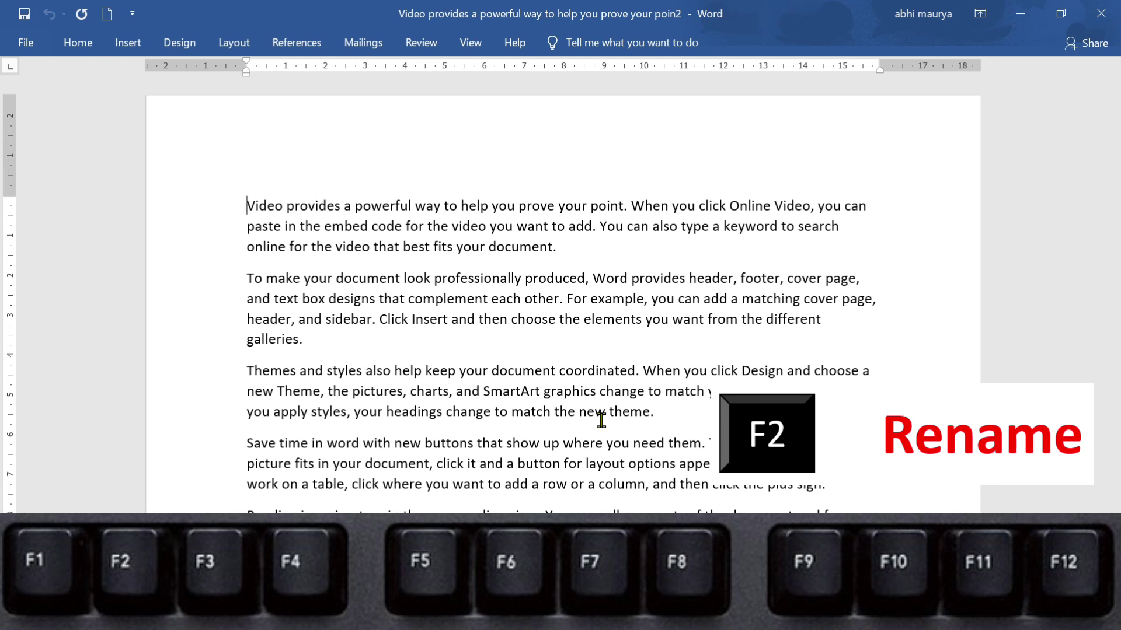
Show the print preview of the open Word document.
{"action": "key", "text": "ctrl+F2"}
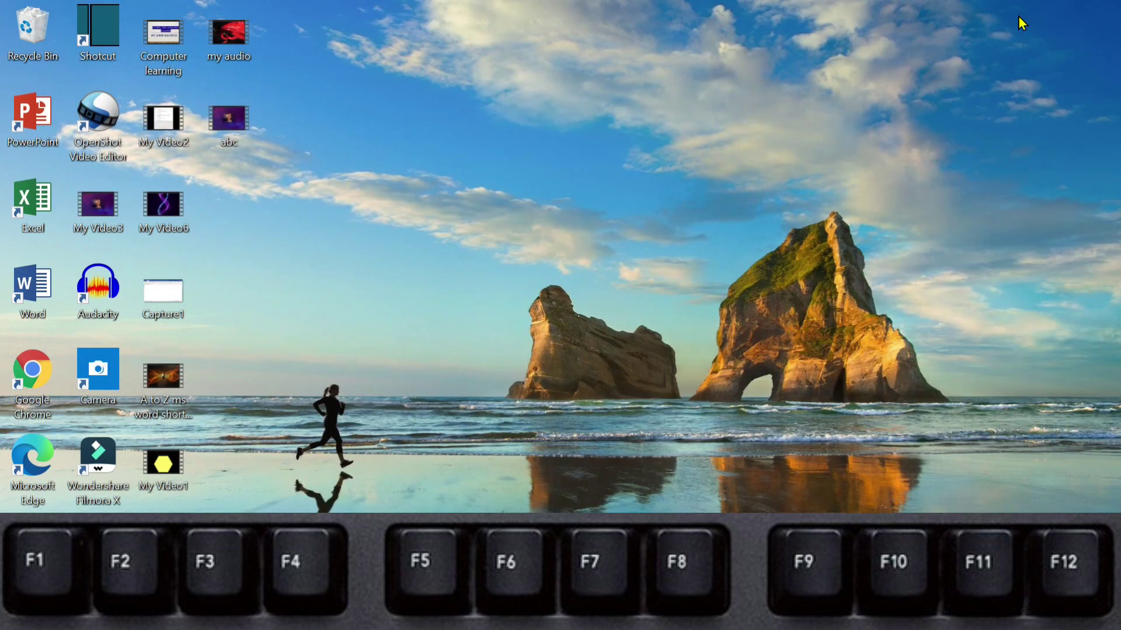
Switch to the Word document about video and change the first paragraph's text to sentence case.
{"action": "mouse_move", "coordinate": [496, 618]}
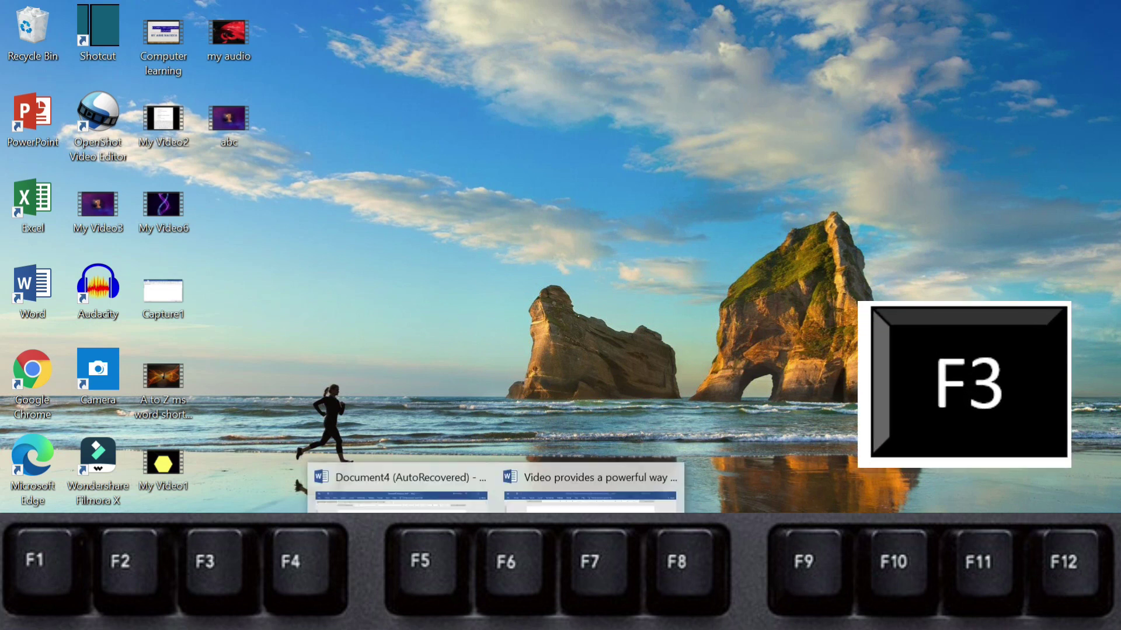
{"action": "left_click", "coordinate": [589, 487]}
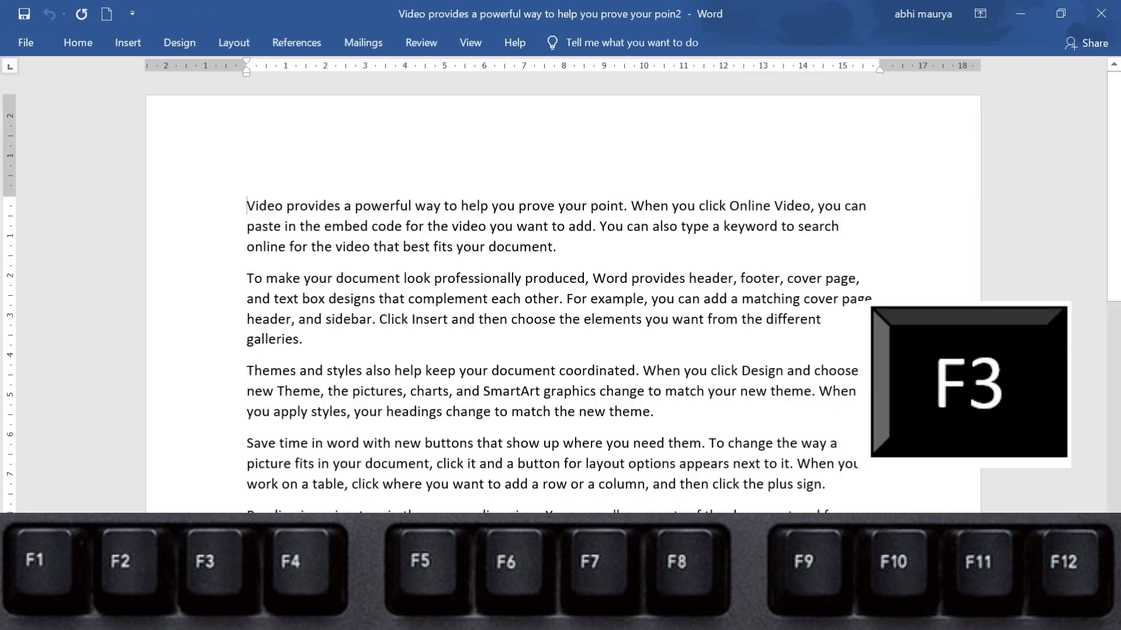
{"action": "left_click_drag", "start_coordinate": [555, 248], "coordinate": [259, 215]}
{"action": "key", "text": "shift+F3"}
{"action": "left_click", "coordinate": [570, 244]}
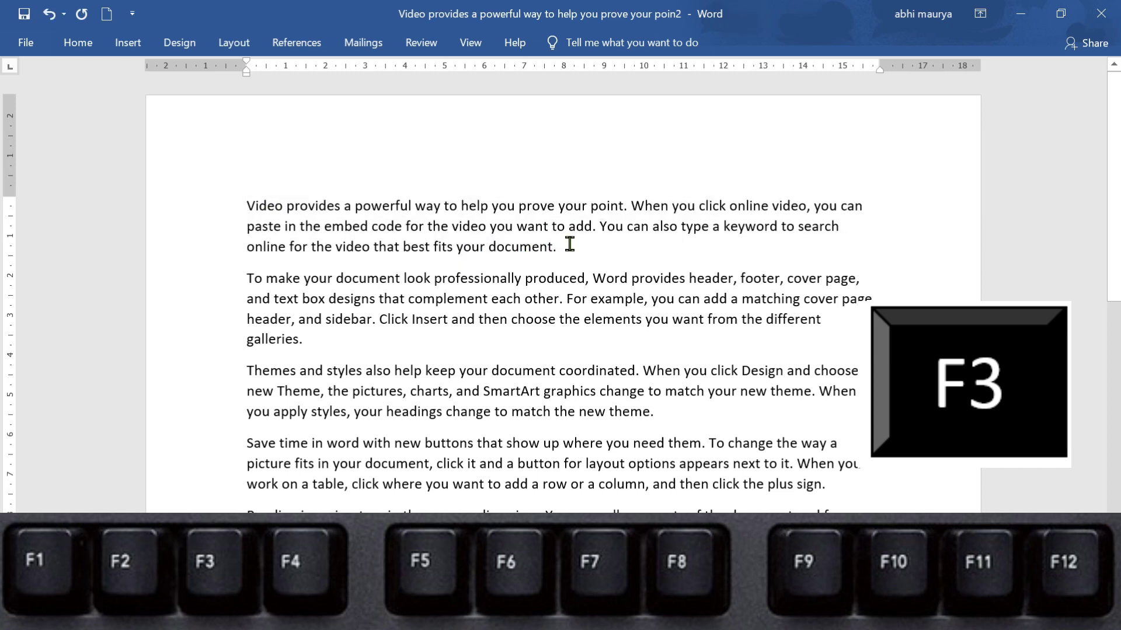
Cycle the first paragraph's letter case through uppercase and lowercase, back to sentence case.
{"action": "left_click_drag", "start_coordinate": [570, 244], "coordinate": [251, 216]}
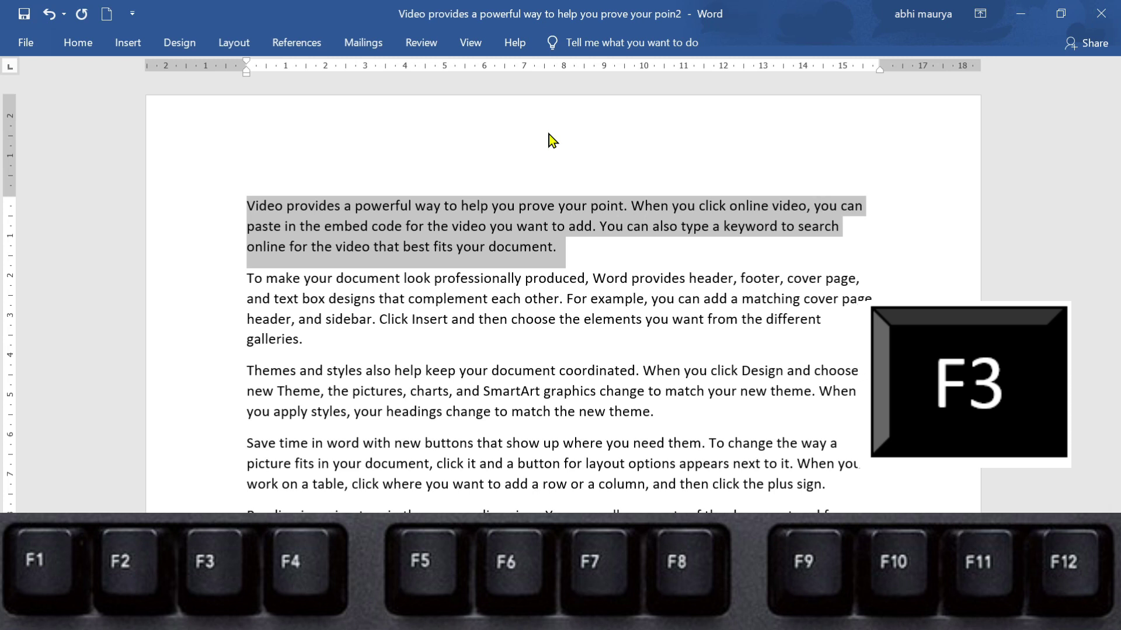
{"action": "key", "text": "shift+F3"}
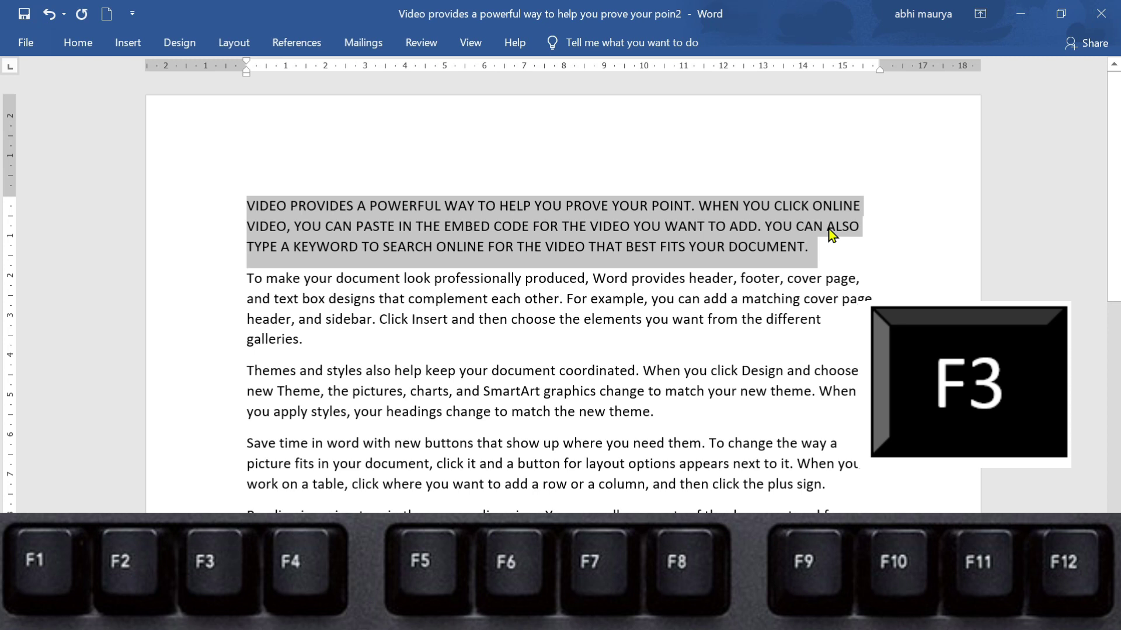
{"action": "key", "text": "shift+F3"}
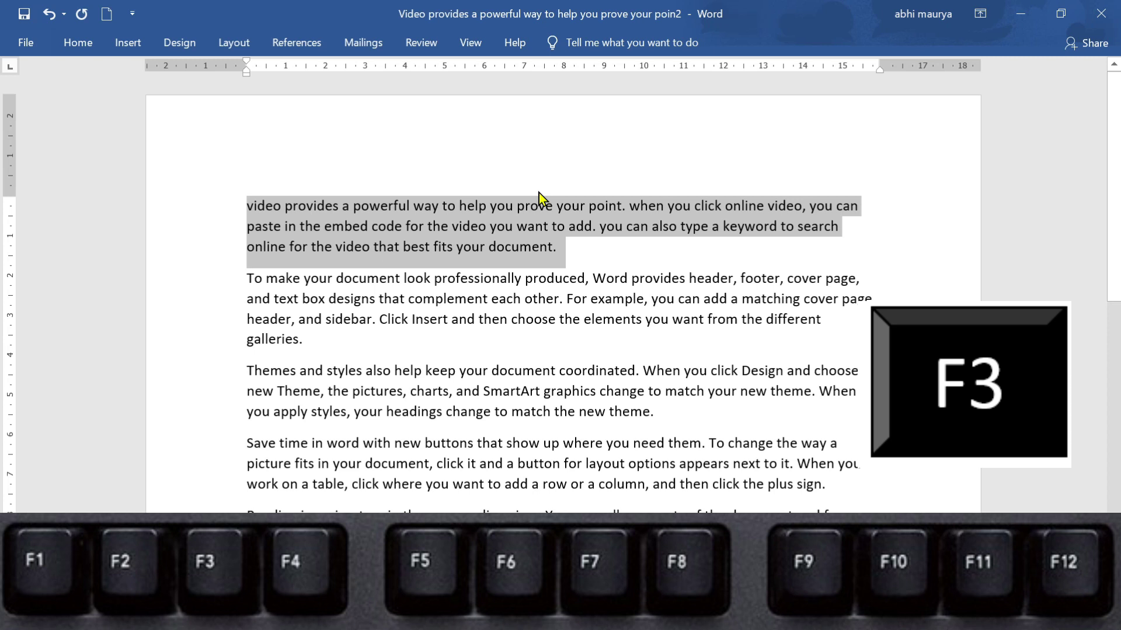
{"action": "key", "text": "shift+F3"}
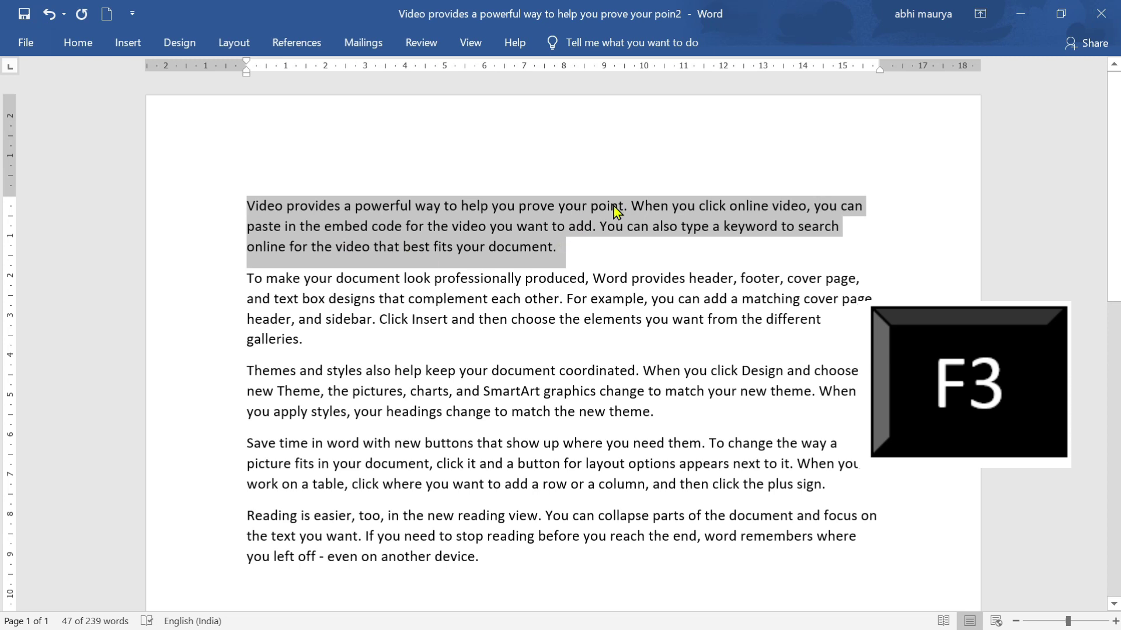
Reselect the first paragraph and switch its letter case once more.
{"action": "key", "text": "ctrl+Home"}
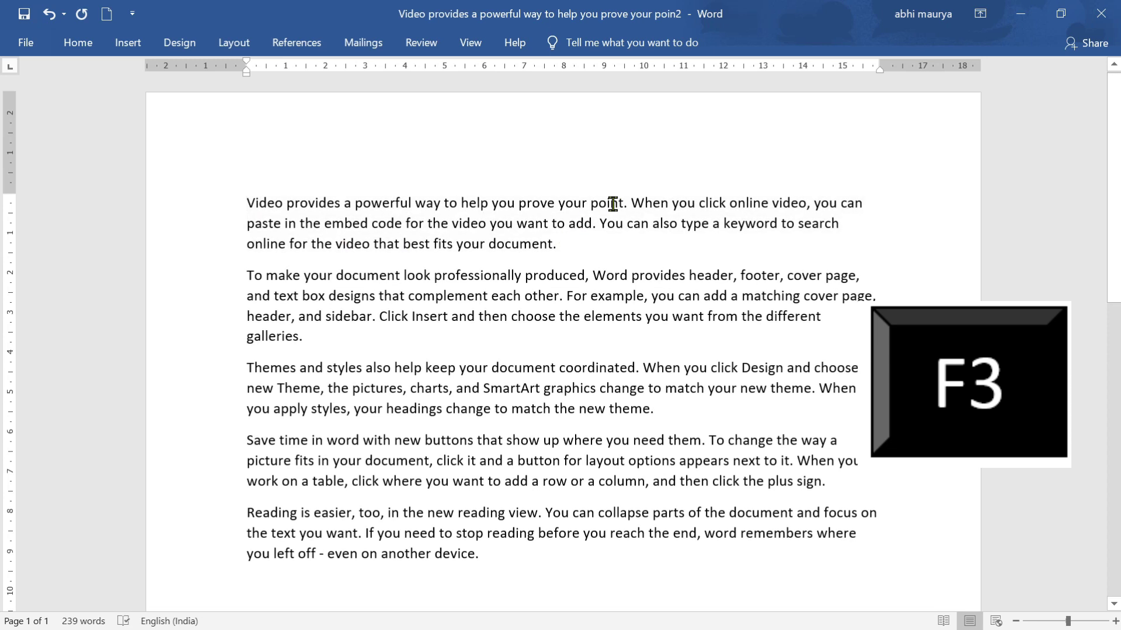
{"action": "left_click_drag", "start_coordinate": [576, 245], "coordinate": [150, 162]}
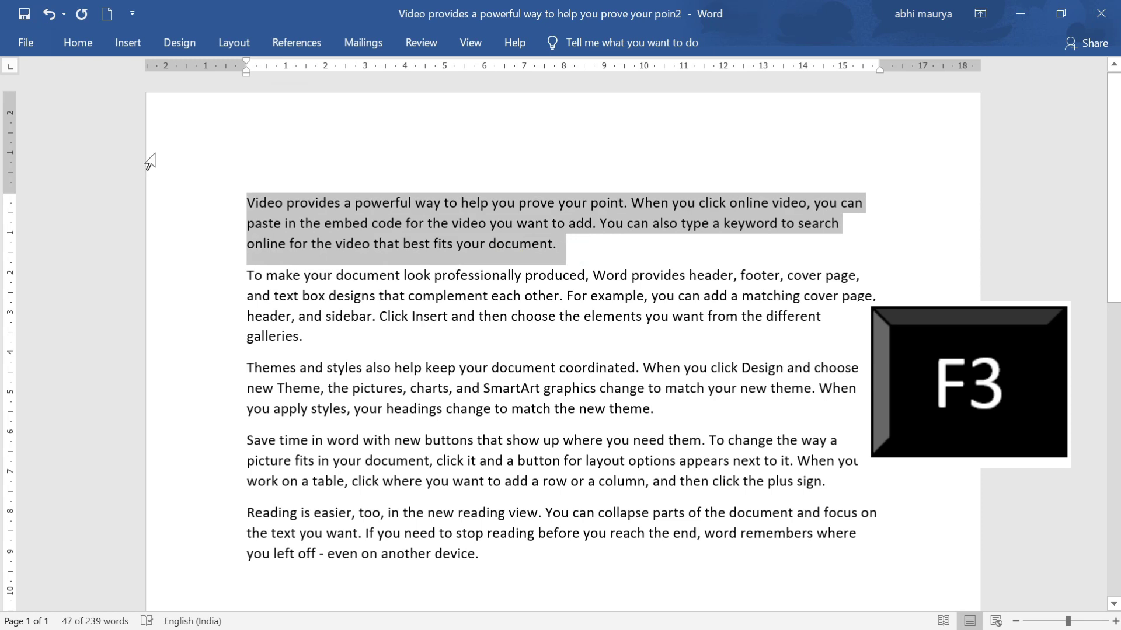
{"action": "key", "text": "shift+F3"}
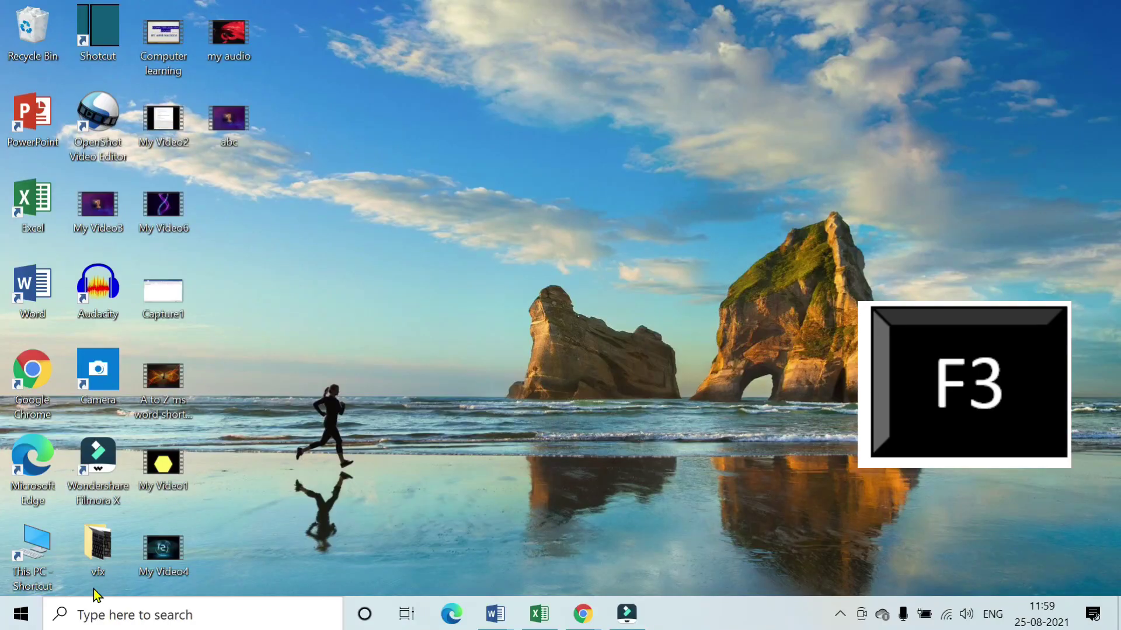
Open This PC in a maximized window and bring up its recent search suggestions.
{"action": "double_click", "coordinate": [39, 557]}
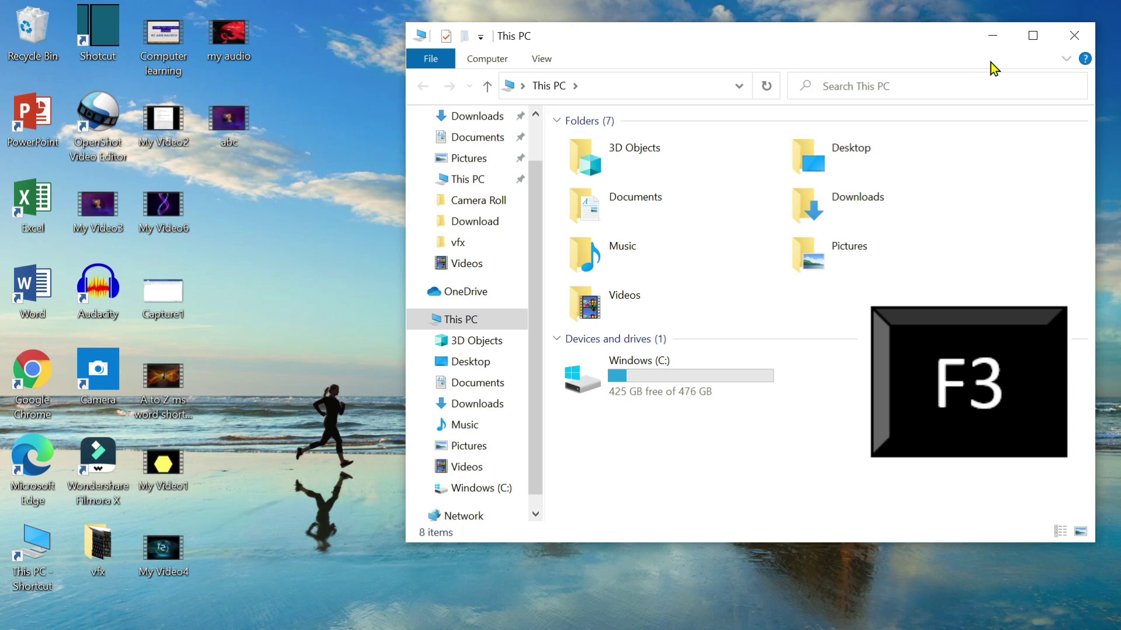
{"action": "left_click", "coordinate": [1032, 38]}
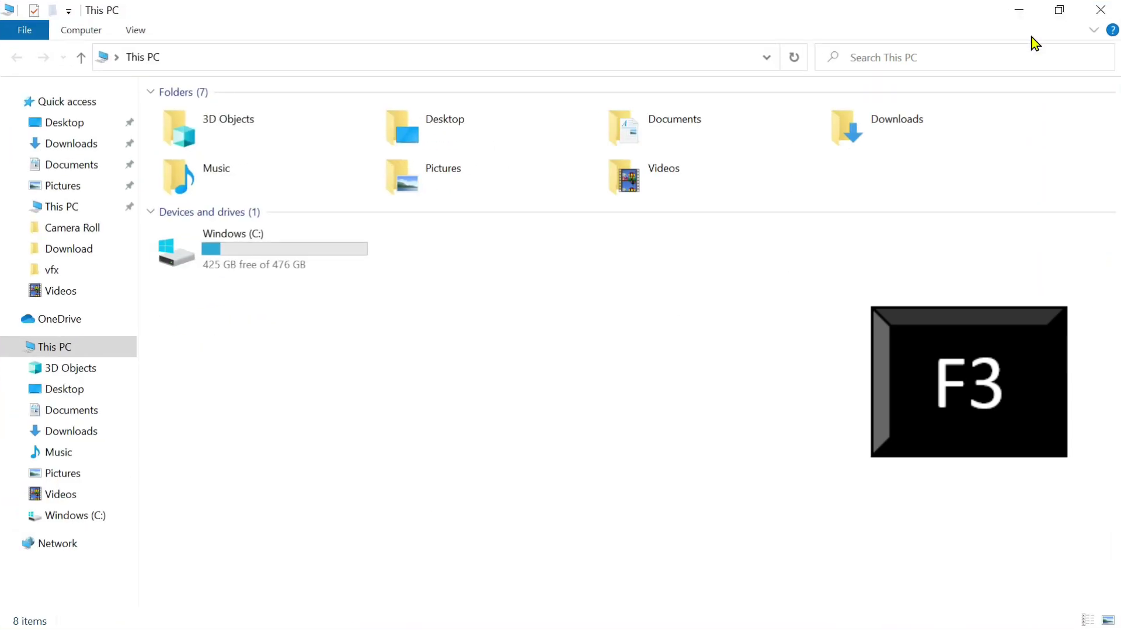
{"action": "key", "text": "F3"}
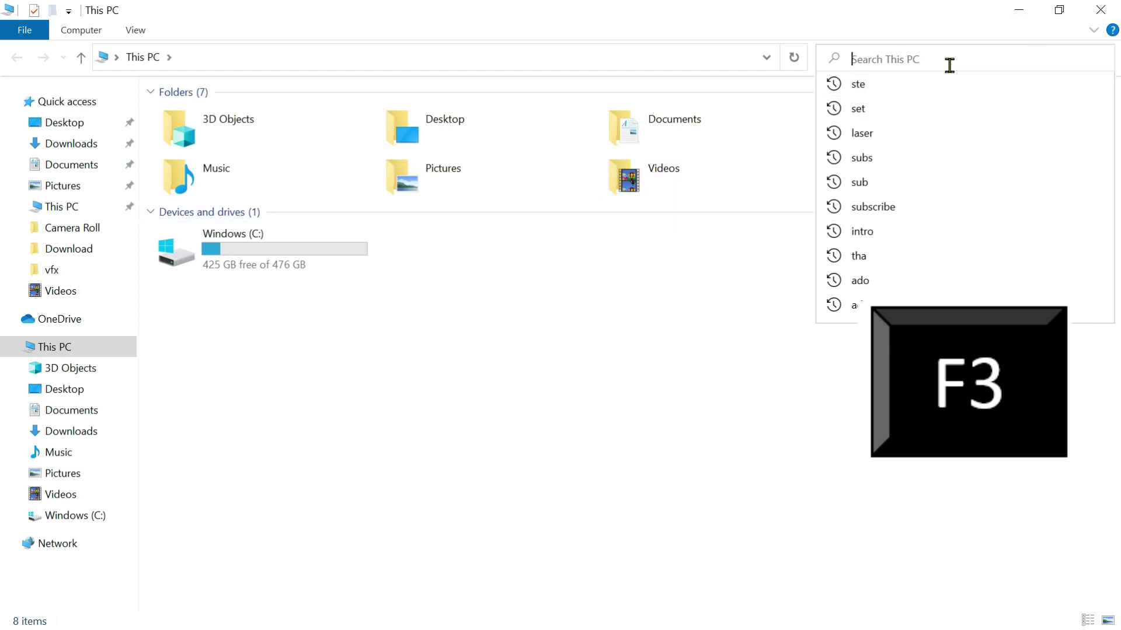
{"action": "left_click", "coordinate": [785, 485]}
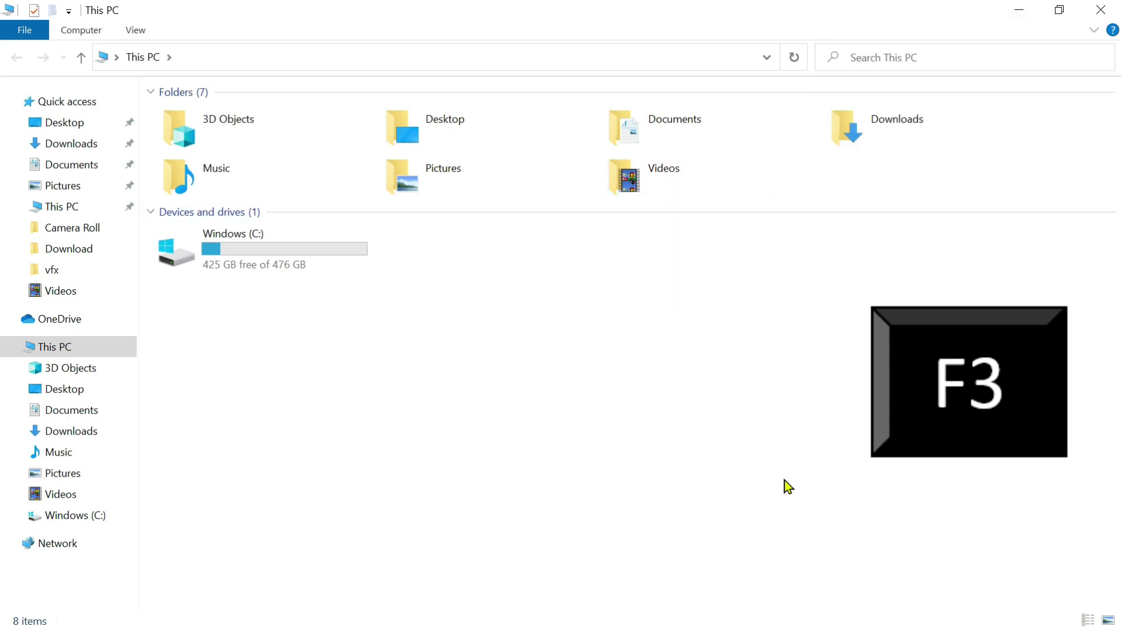
{"action": "key", "text": "F3"}
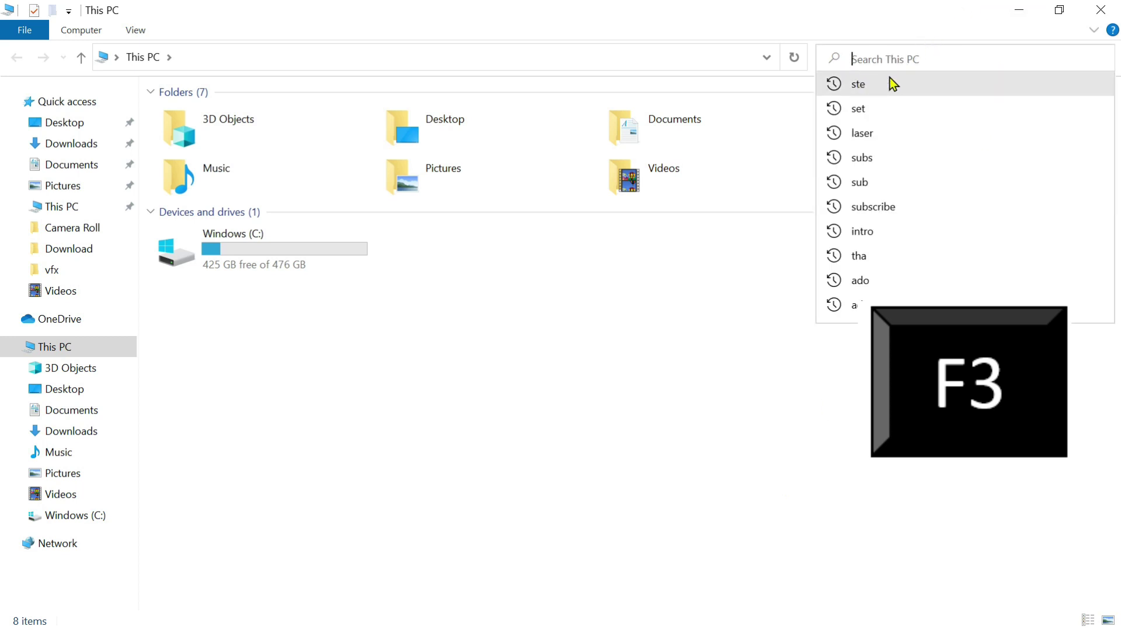
{"action": "left_click", "coordinate": [1018, 10]}
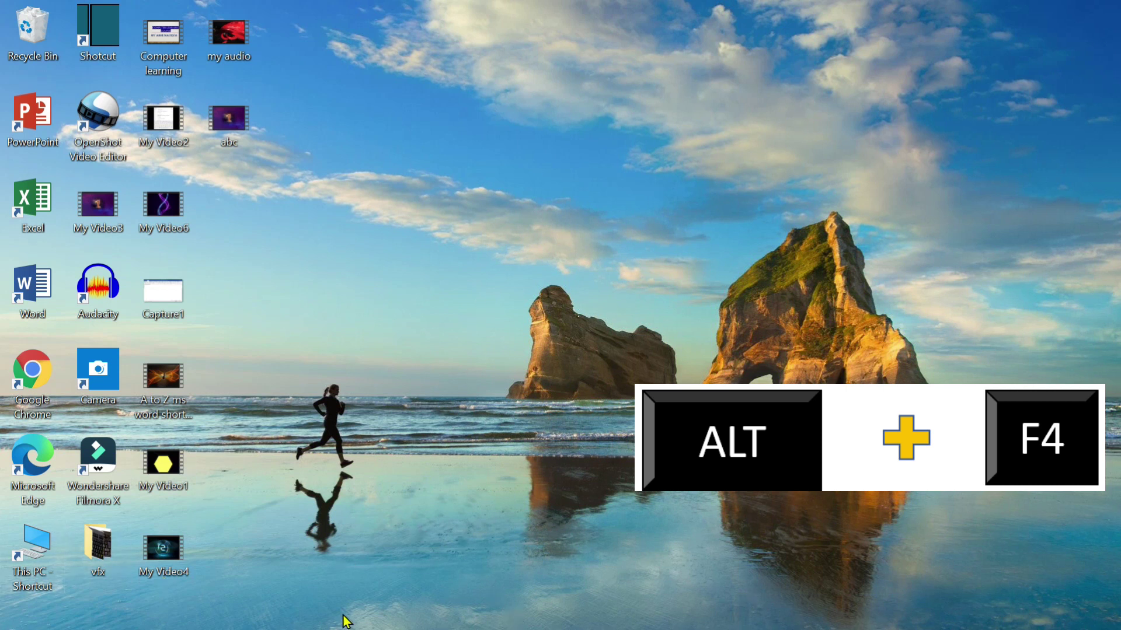
Open the vfx folder from the desktop and maximize its window.
{"action": "double_click", "coordinate": [98, 545]}
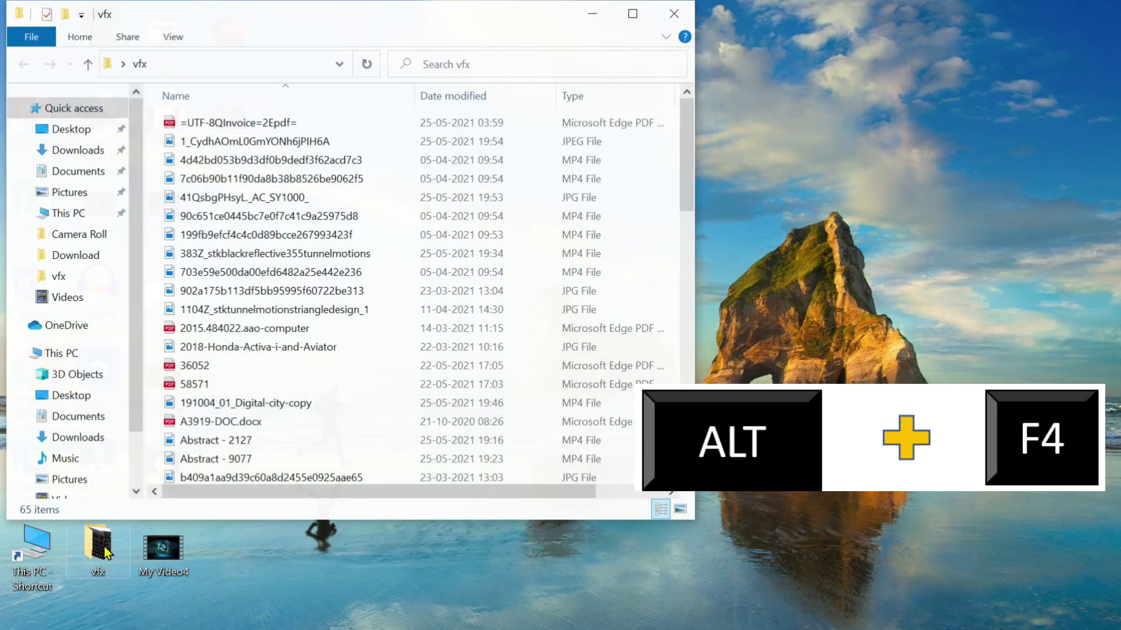
{"action": "left_click", "coordinate": [632, 17]}
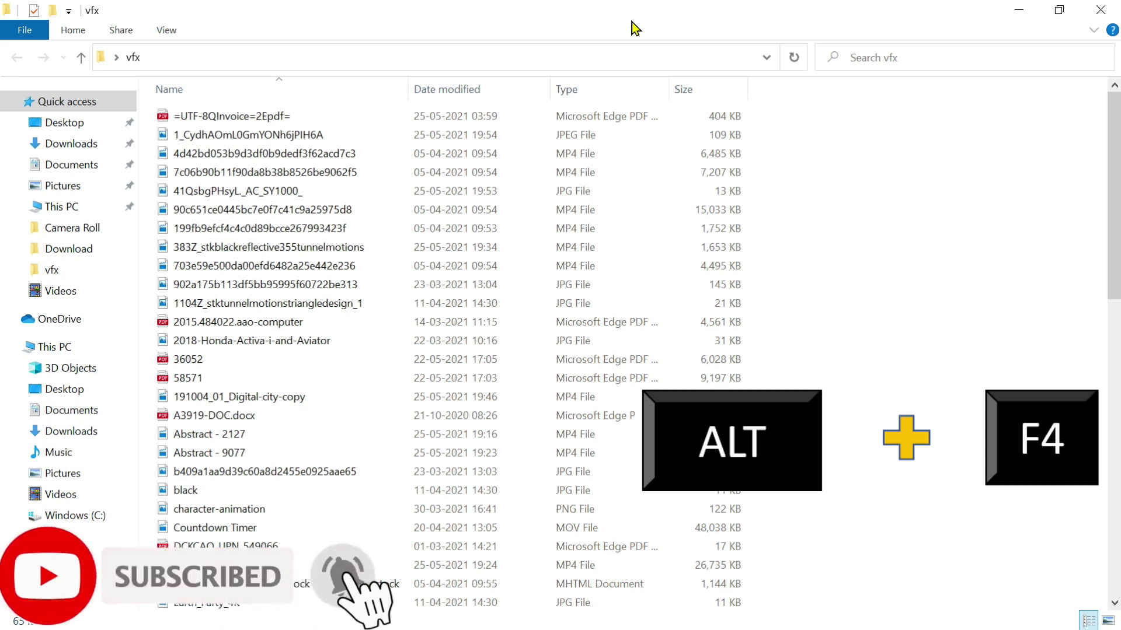
Close the vfx folder window, reopen the folder from the desktop, and close it again.
{"action": "key", "text": "alt"}
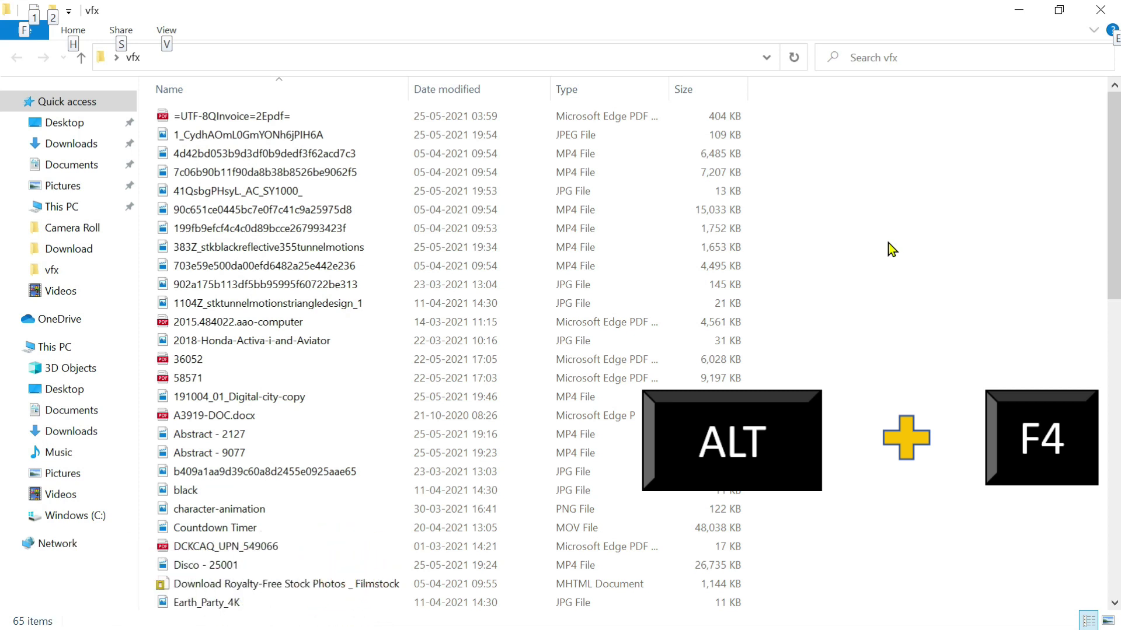
{"action": "key", "text": "alt+F4"}
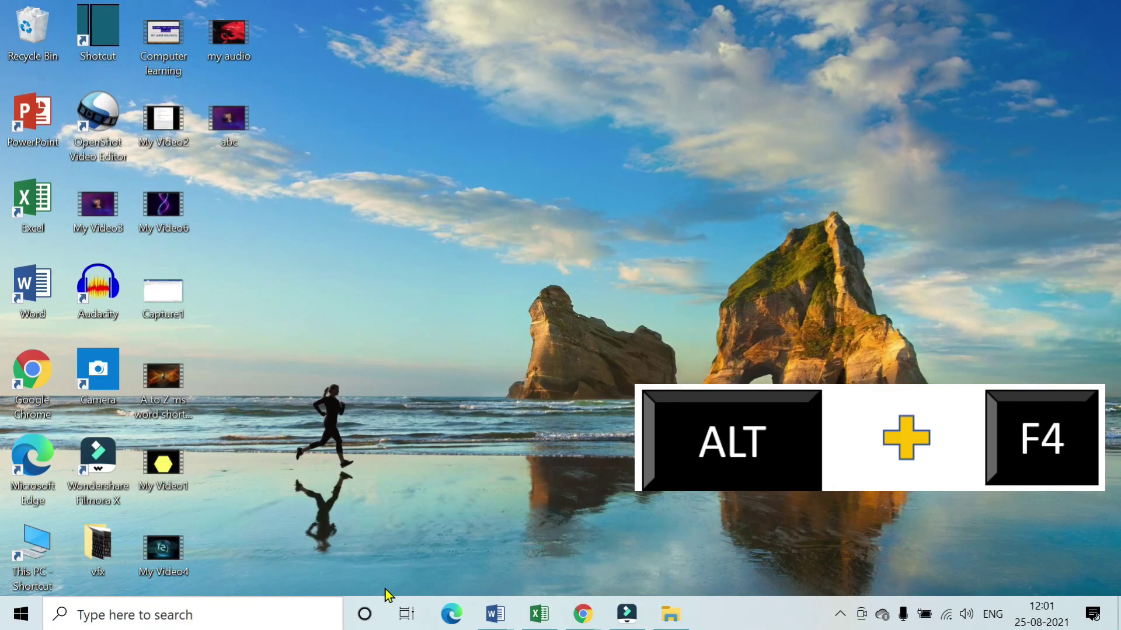
{"action": "double_click", "coordinate": [98, 548]}
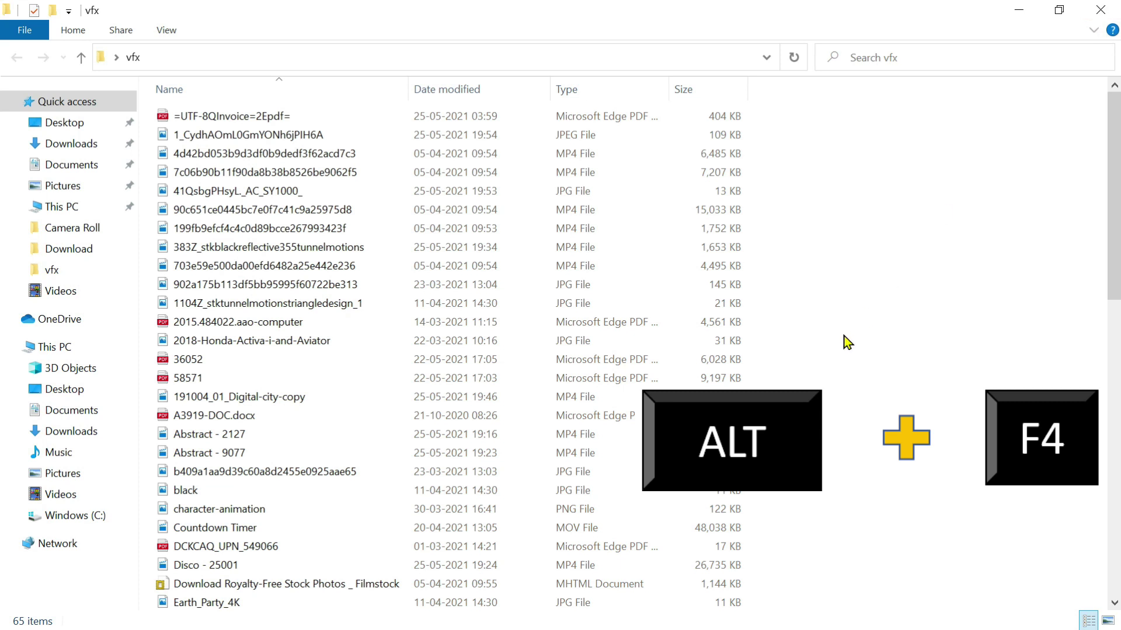
{"action": "key", "text": "alt+F4"}
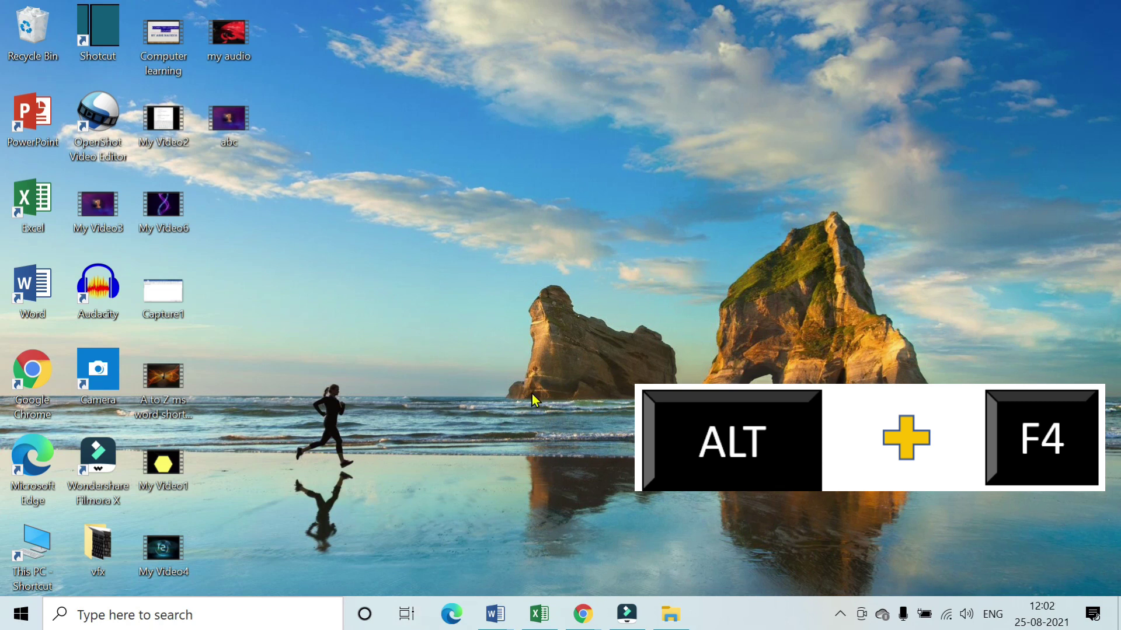
Bring up the Shut Down Windows dialog from the desktop and dismiss it without shutting down.
{"action": "key", "text": "alt+F4"}
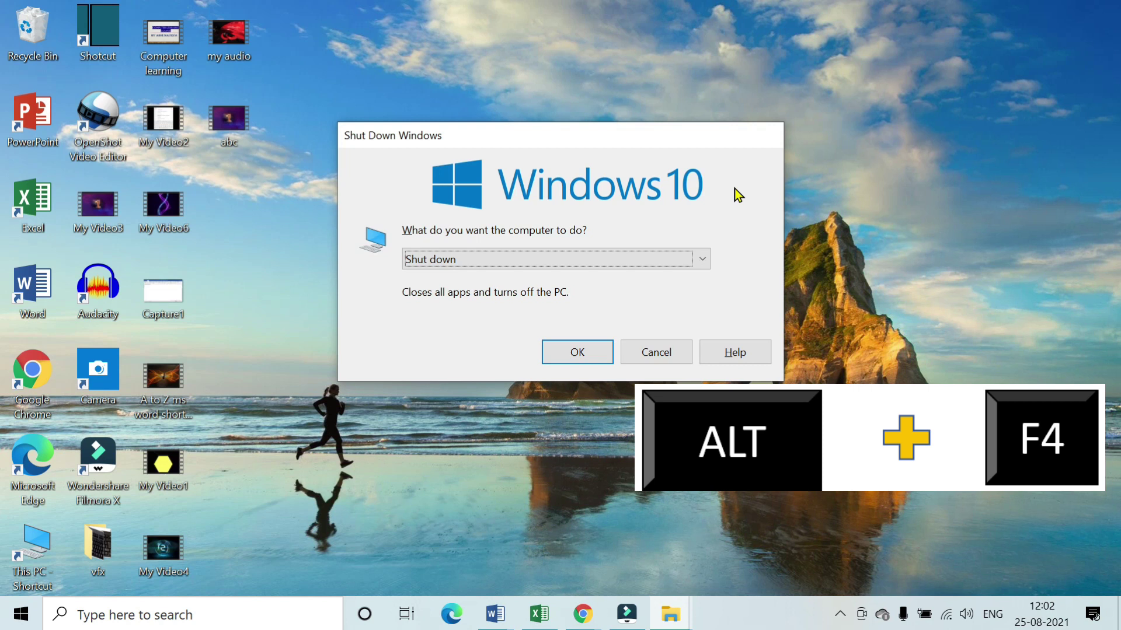
{"action": "key", "text": "Escape"}
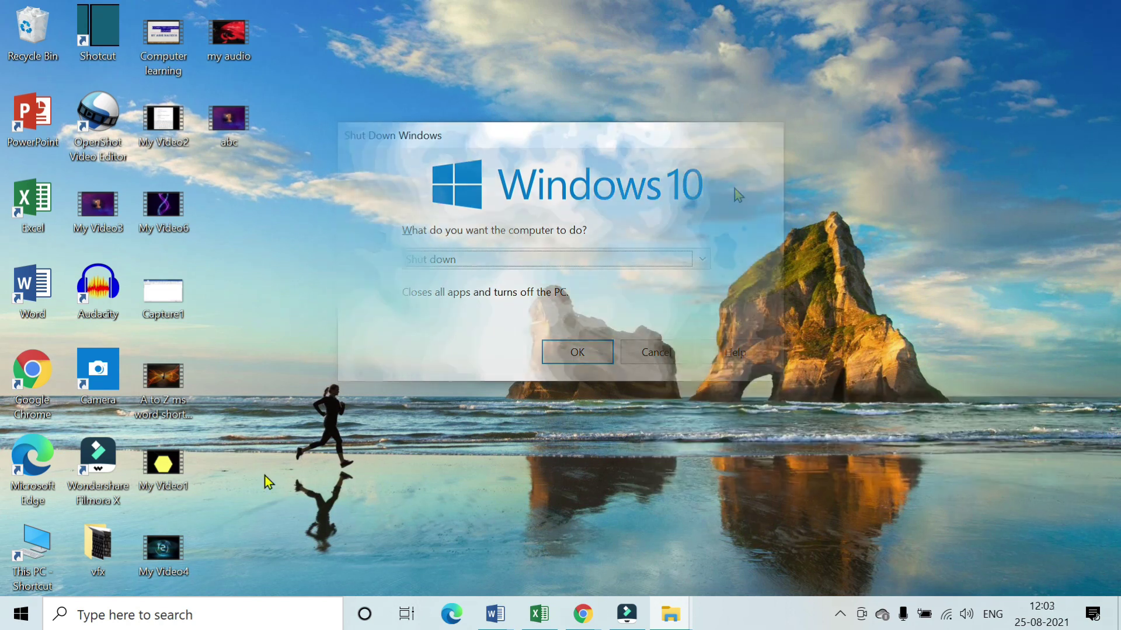
Refresh the desktop twice, once through its Refresh command and once with the function key shortcut.
{"action": "right_click", "coordinate": [351, 475]}
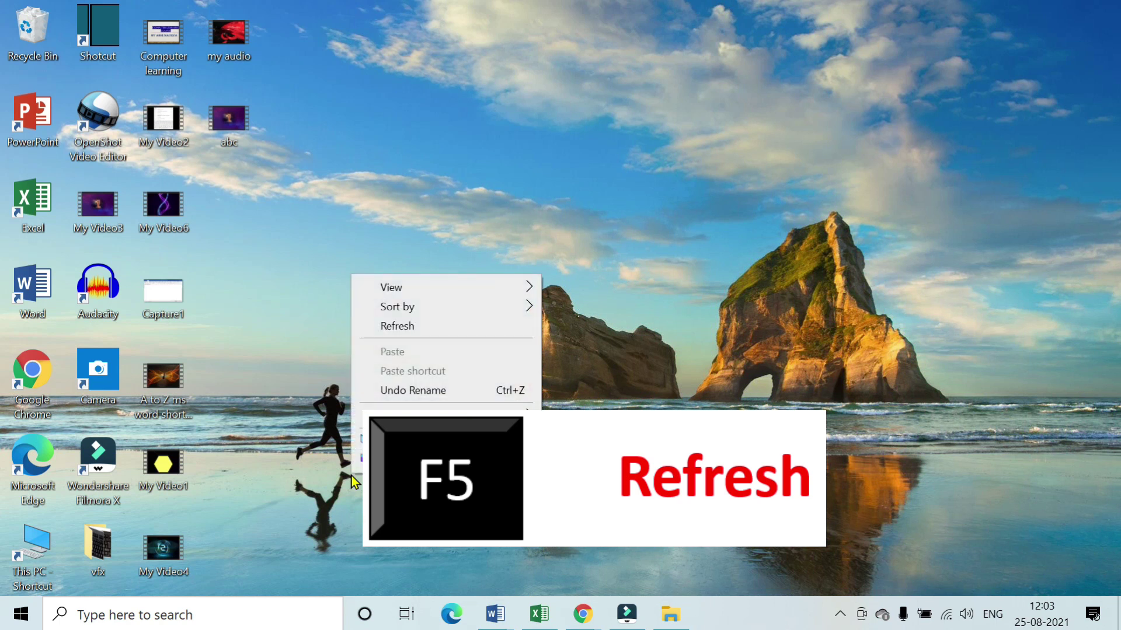
{"action": "left_click", "coordinate": [410, 327]}
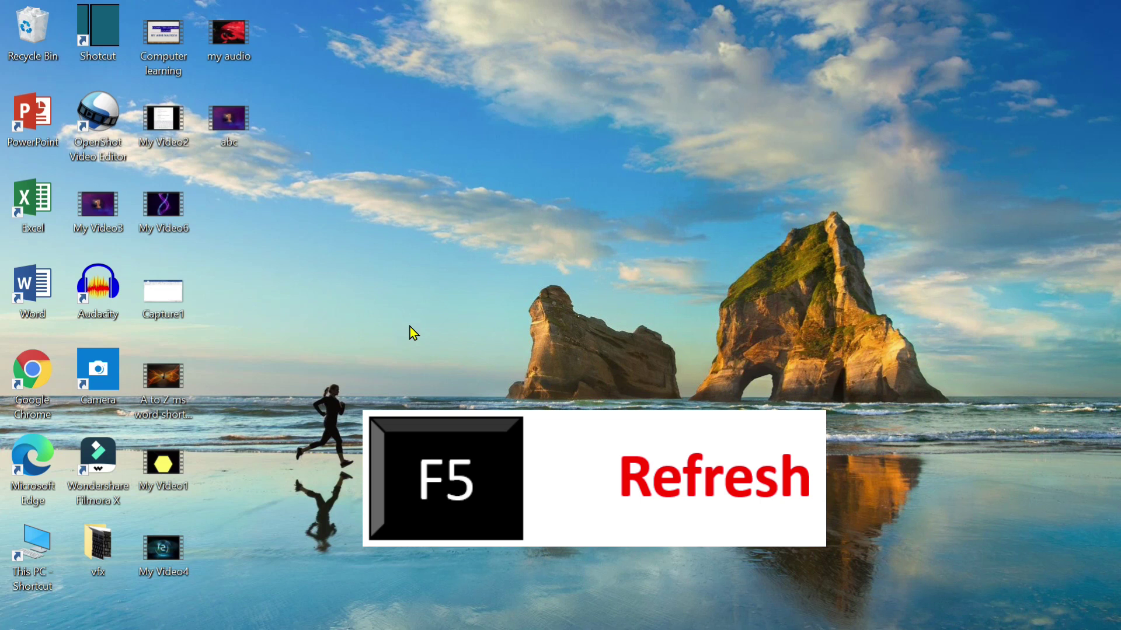
{"action": "key", "text": "F5"}
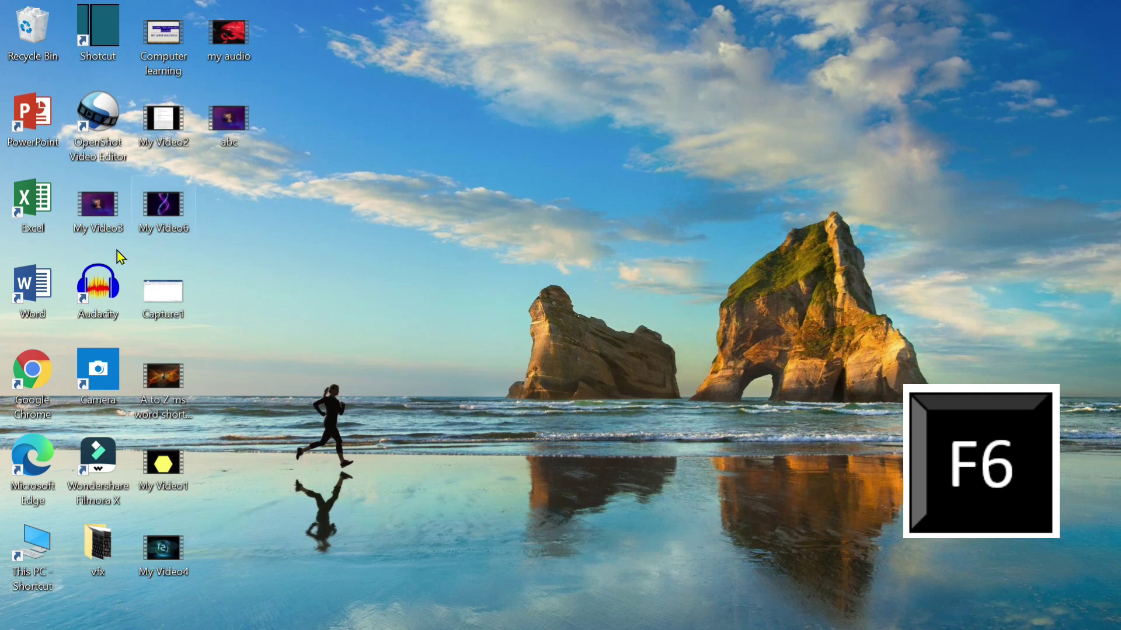
Cycle the keyboard focus repeatedly through the desktop, the taskbar and the hidden-icons control of the notification area.
{"action": "key", "text": "F6"}
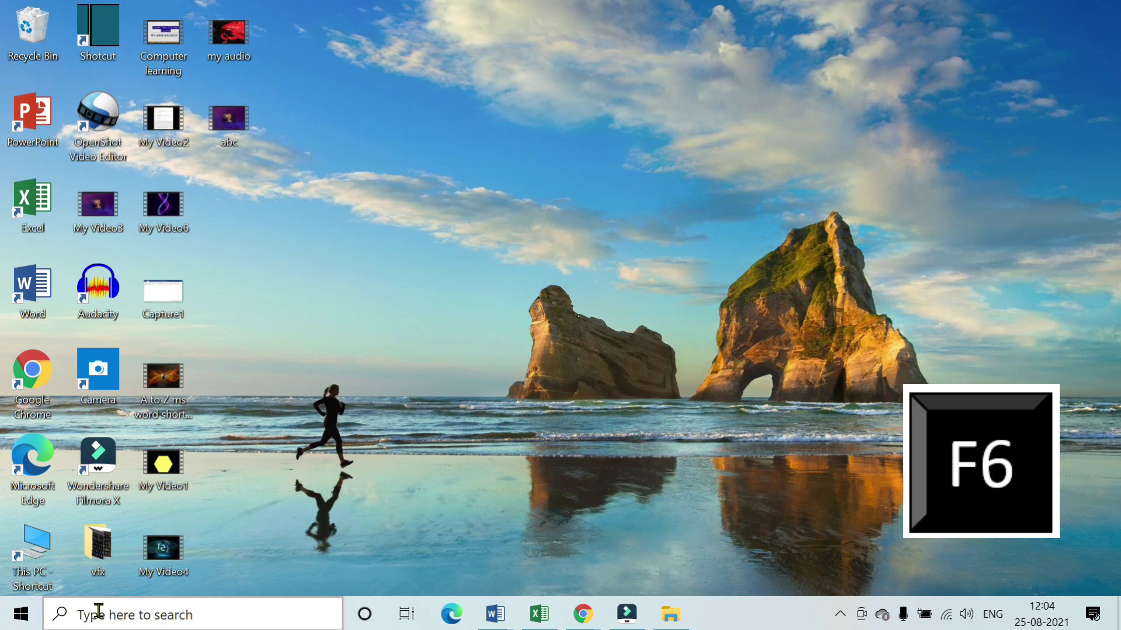
{"action": "key", "text": "F6"}
{"action": "left_click", "coordinate": [481, 556]}
{"action": "key", "text": "F6"}
{"action": "key", "text": "F6"}
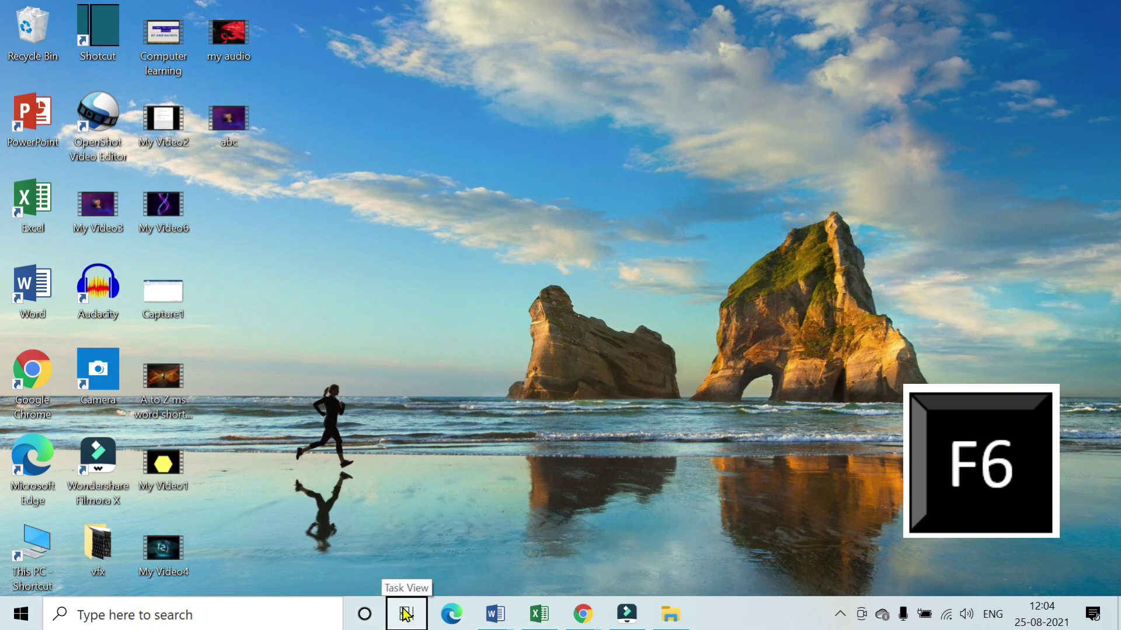
{"action": "mouse_move", "coordinate": [461, 626]}
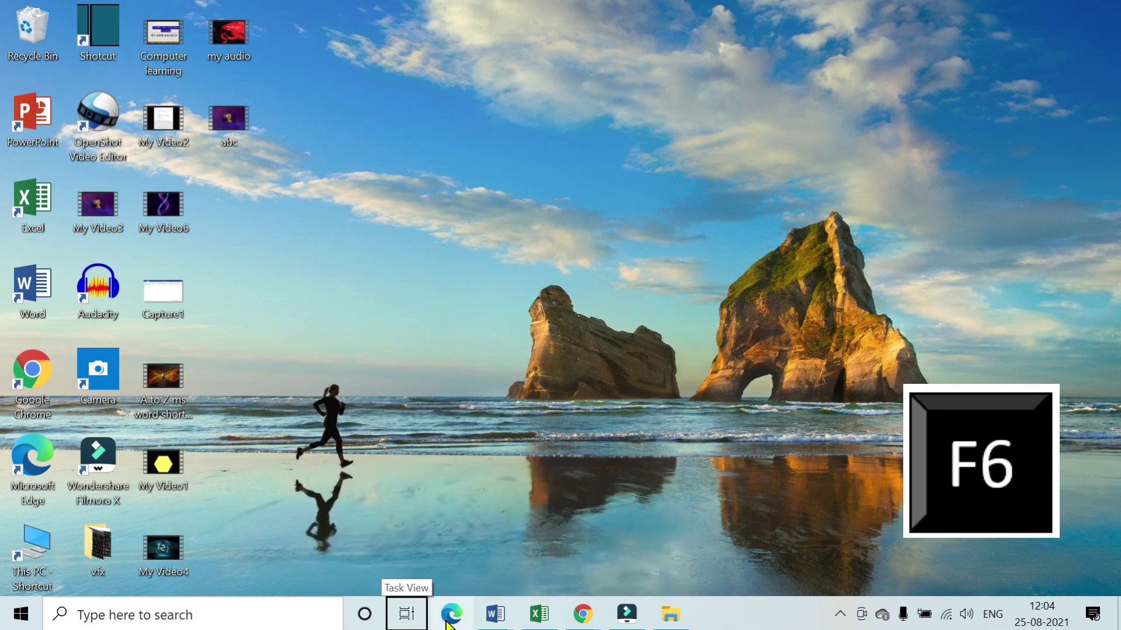
{"action": "key", "text": "F6"}
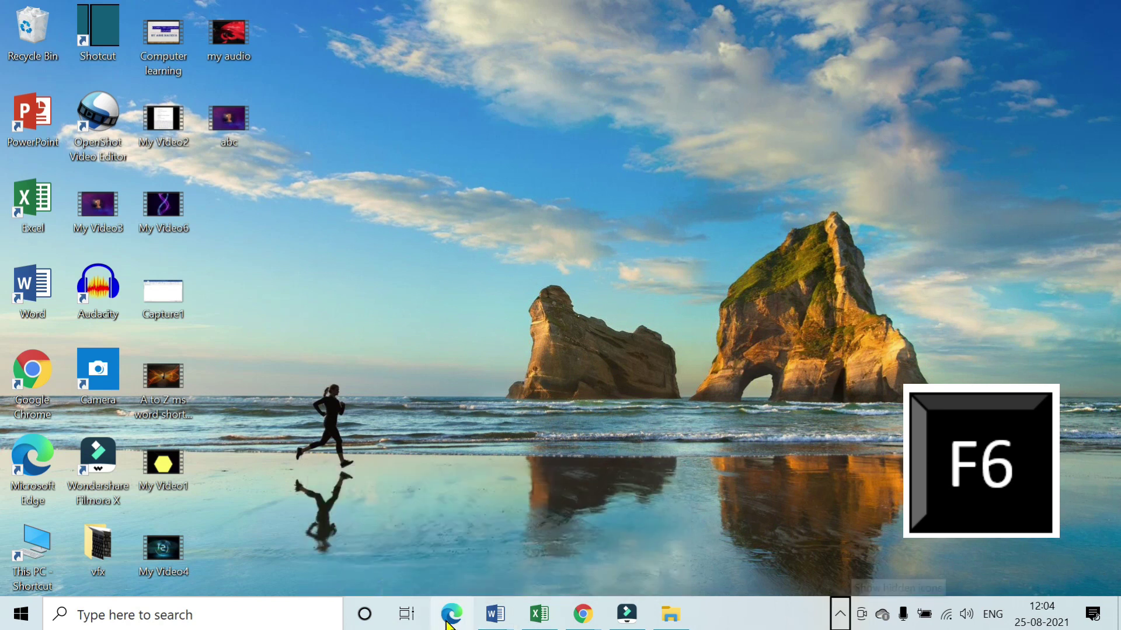
{"action": "key", "text": "F6"}
{"action": "key", "text": "F6"}
{"action": "key", "text": "F6"}
{"action": "key", "text": "F6"}
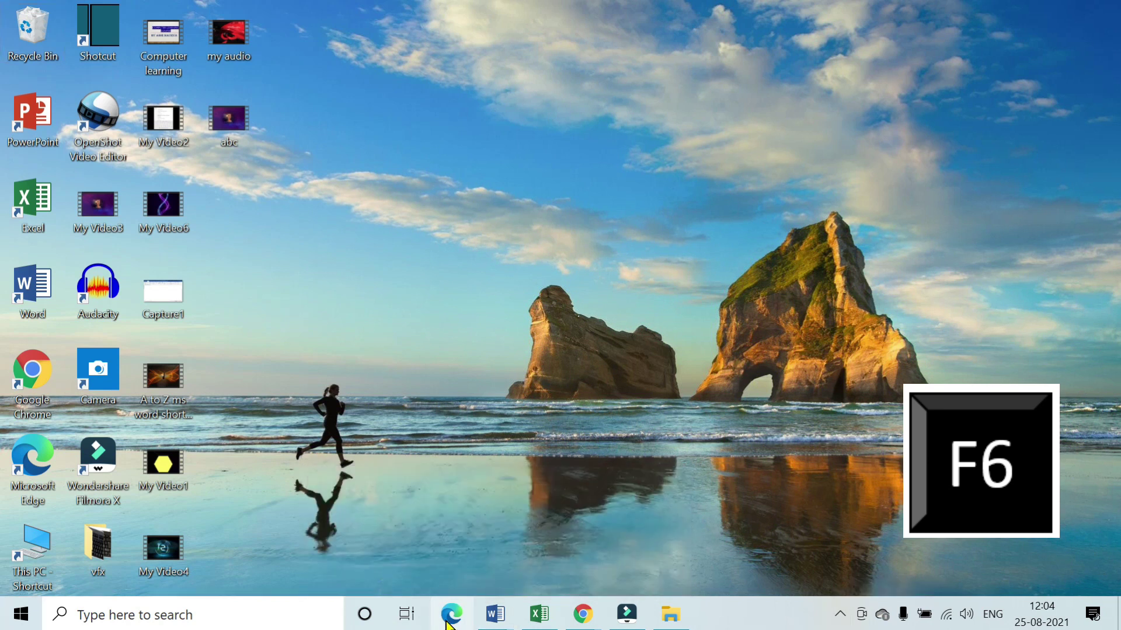
{"action": "key", "text": "F6"}
{"action": "key", "text": "F6"}
{"action": "key", "text": "F6"}
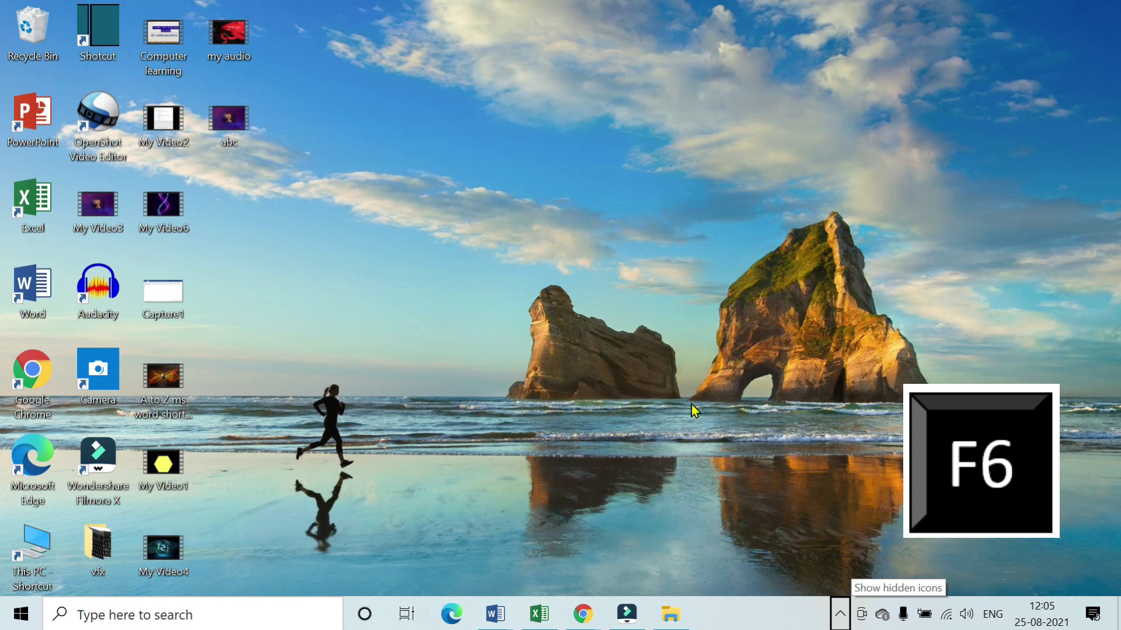
Switch to Chrome's "virat kohli" search window, select its full web address, and return to the desktop.
{"action": "mouse_move", "coordinate": [585, 618]}
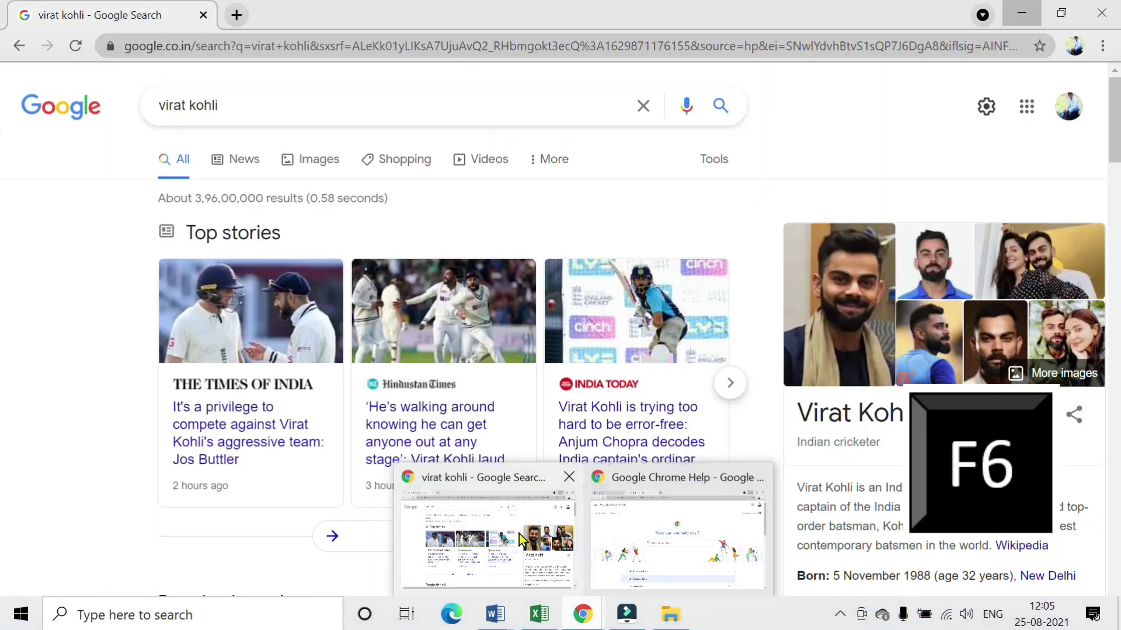
{"action": "left_click", "coordinate": [520, 533]}
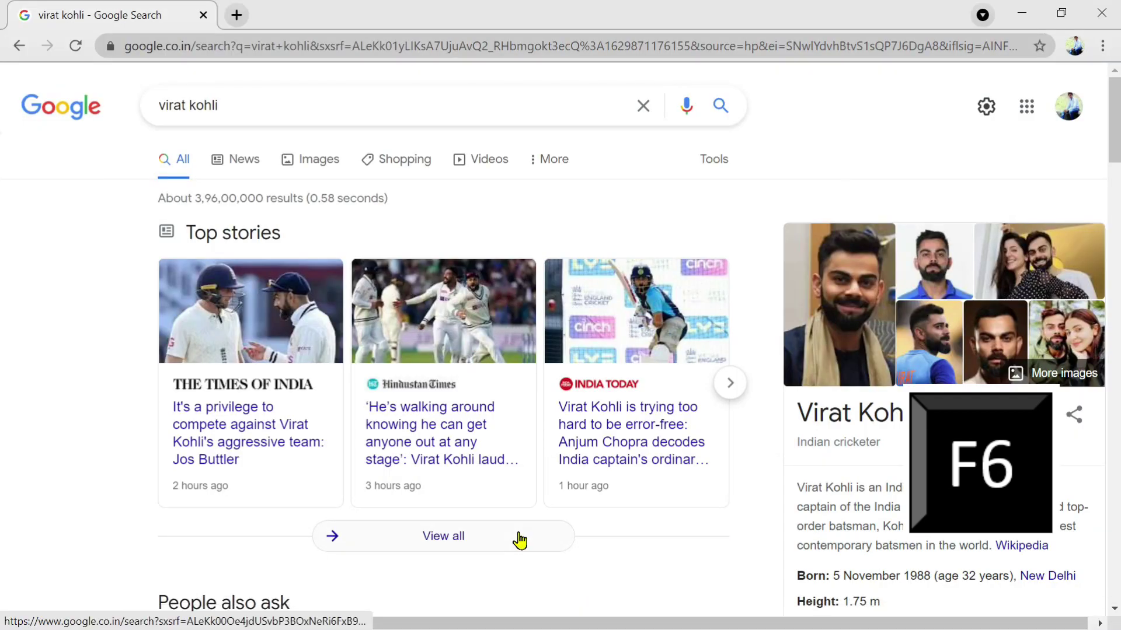
{"action": "key", "text": "F6"}
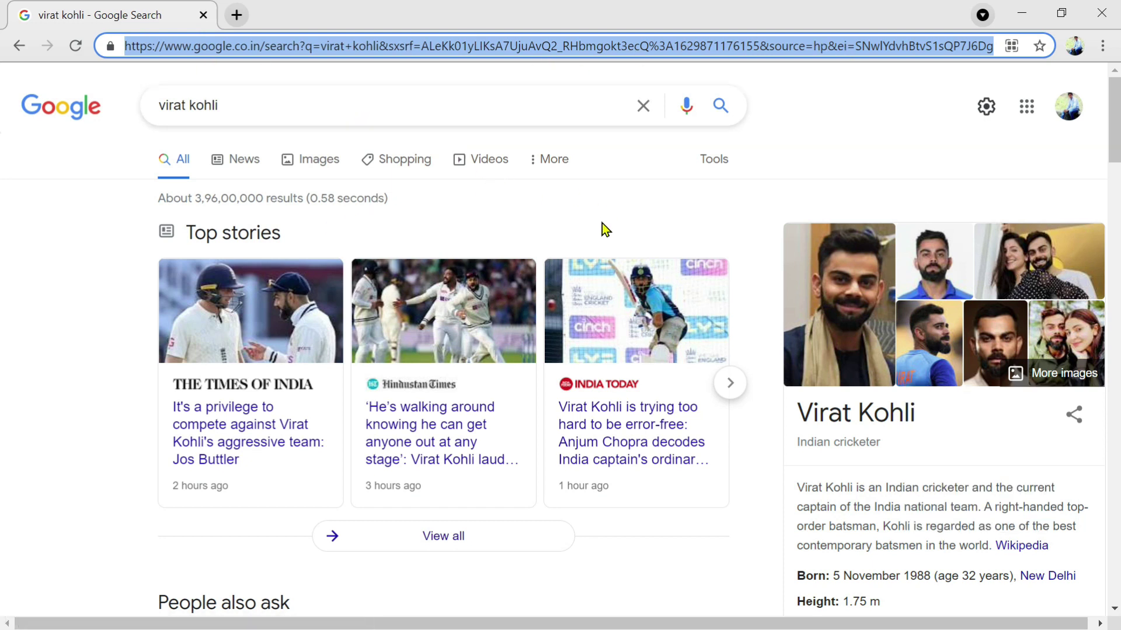
{"action": "key", "text": "super+d"}
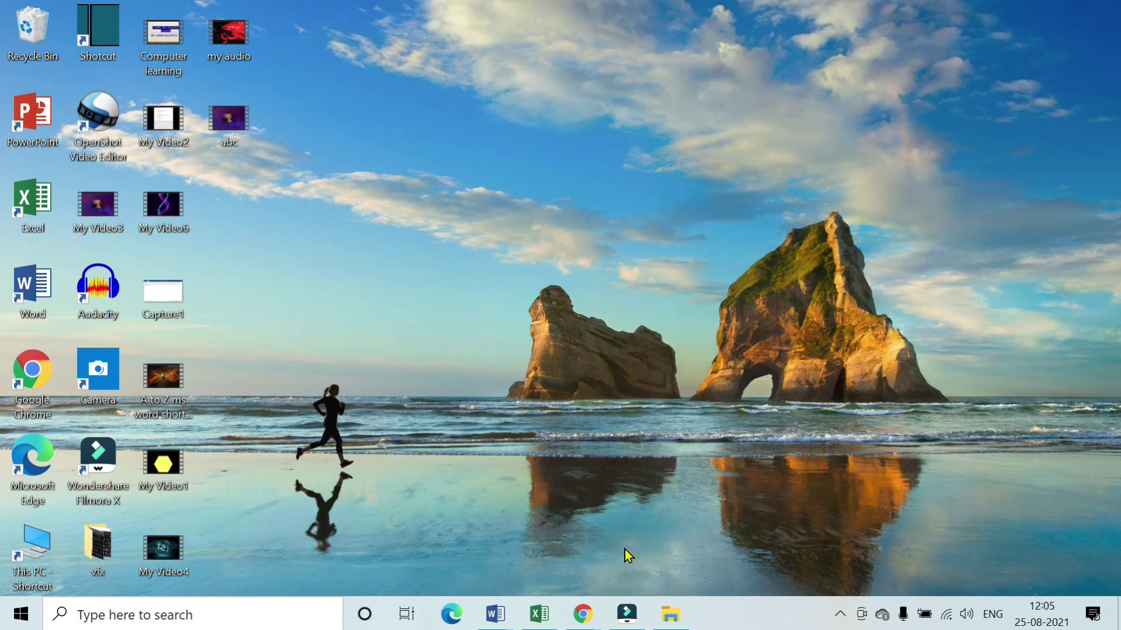
Switch to Document4 in Word and run the spelling check, replacing "camputer" with "computer" and "phon" with "phone".
{"action": "key", "text": "F7"}
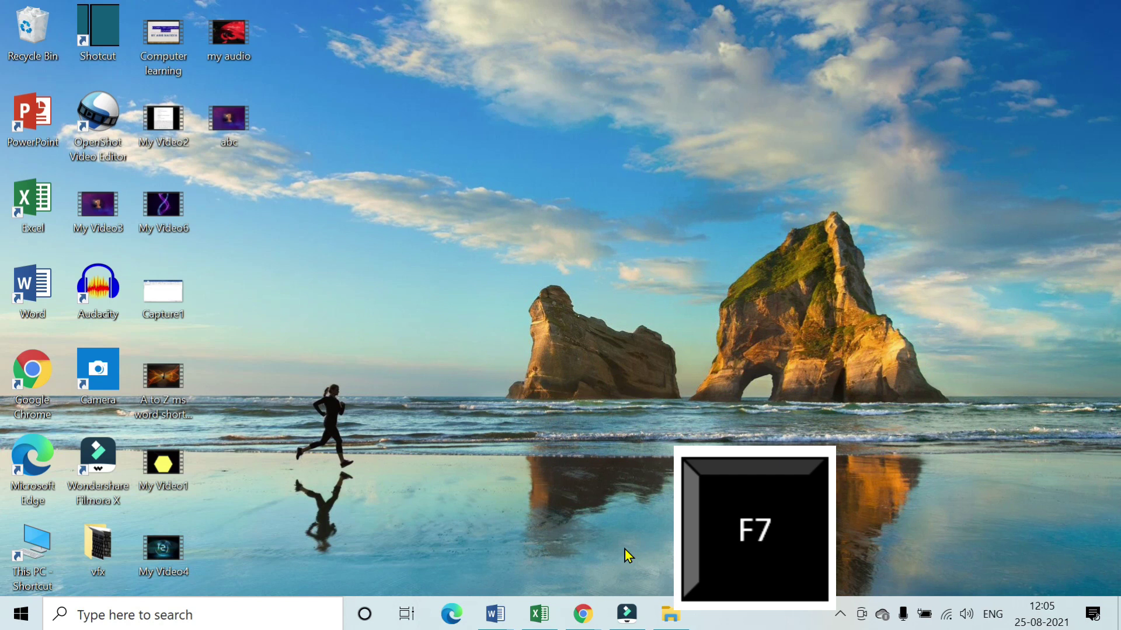
{"action": "mouse_move", "coordinate": [494, 611]}
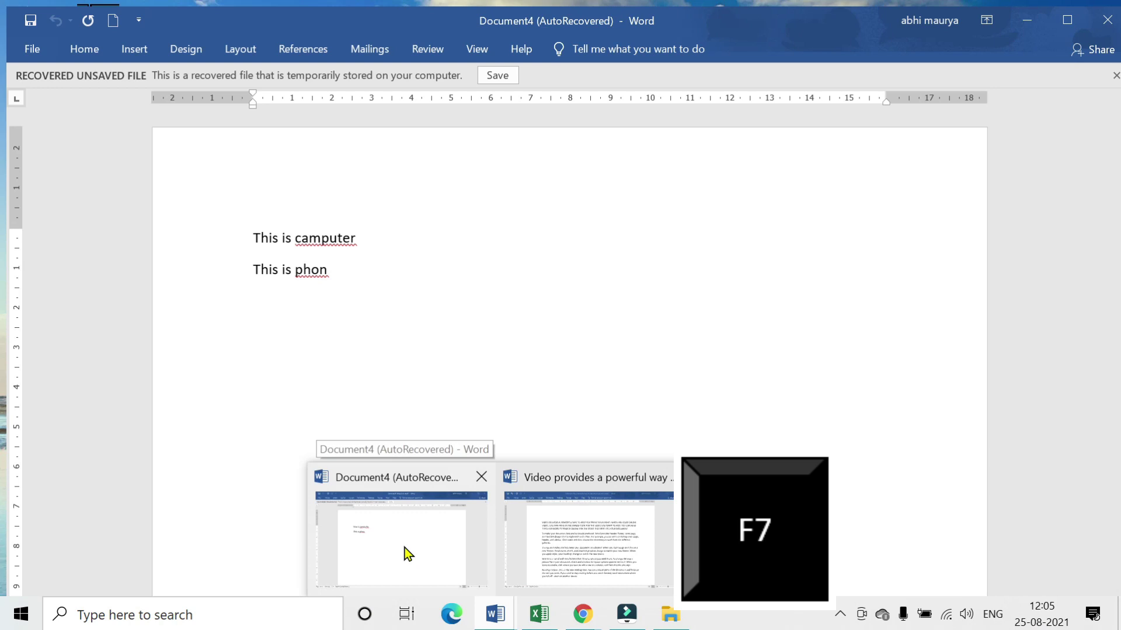
{"action": "left_click", "coordinate": [404, 547]}
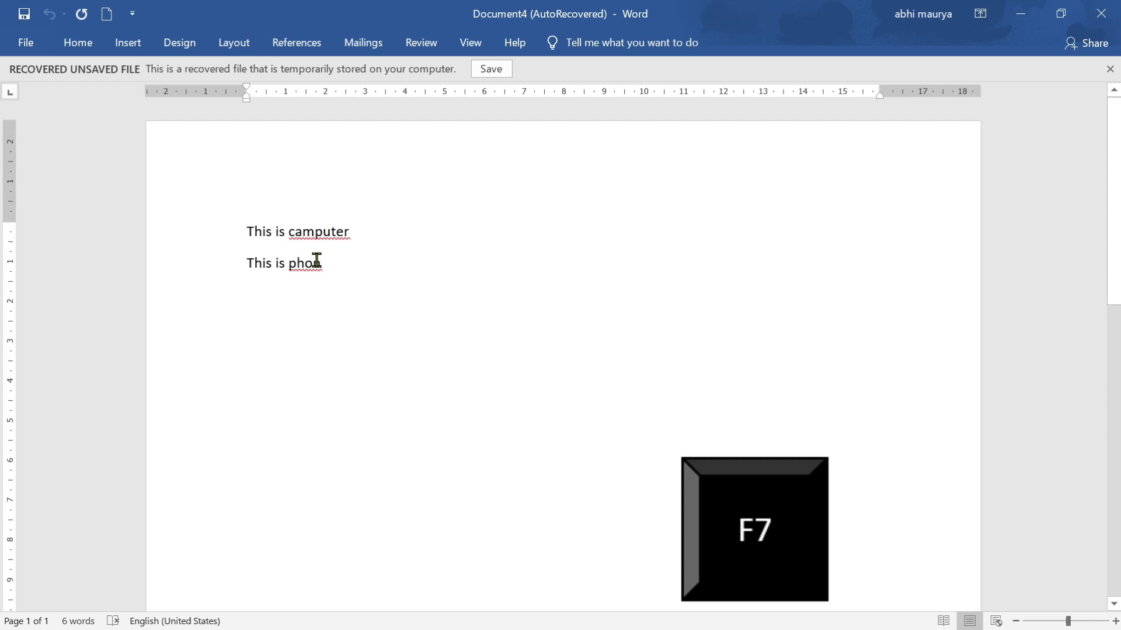
{"action": "key", "text": "F7"}
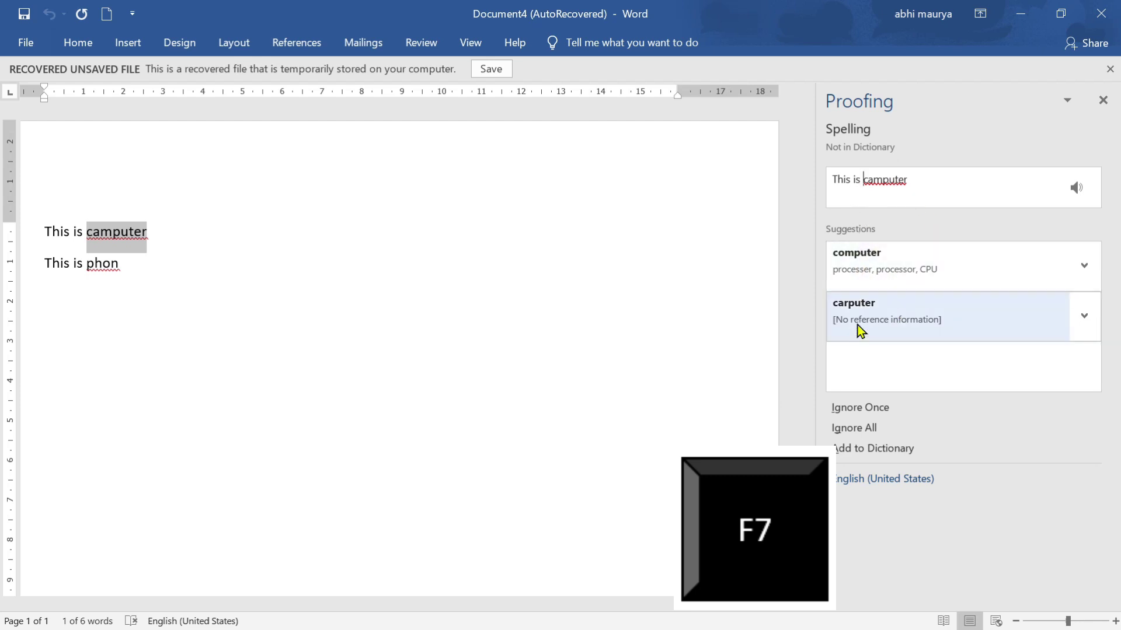
{"action": "left_click", "coordinate": [864, 270]}
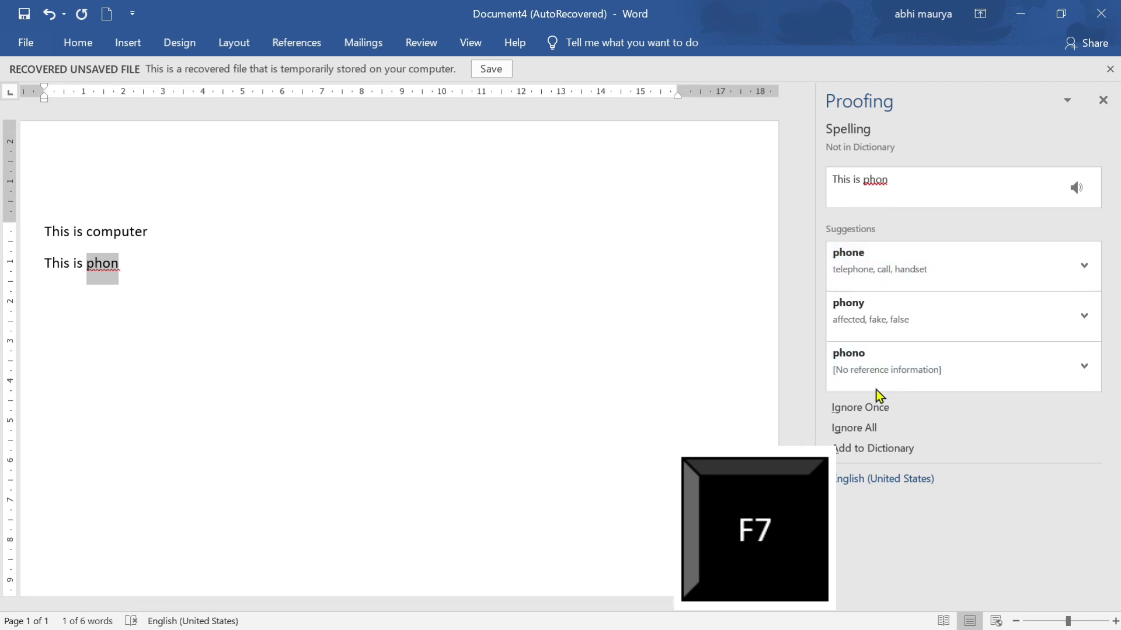
{"action": "left_click", "coordinate": [875, 252]}
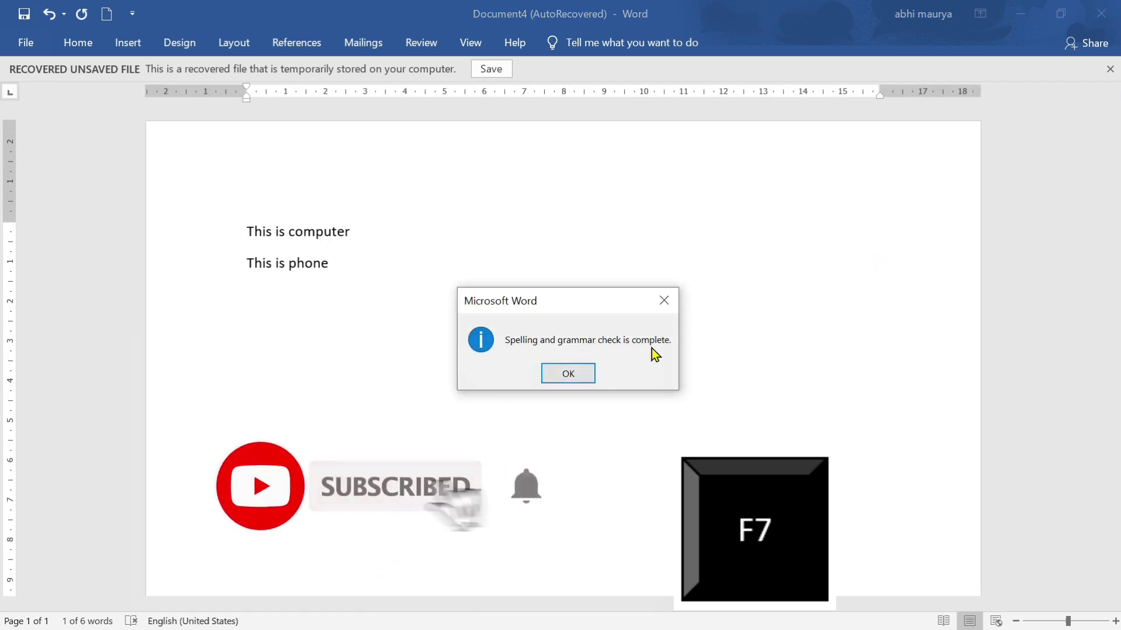
{"action": "left_click", "coordinate": [562, 375]}
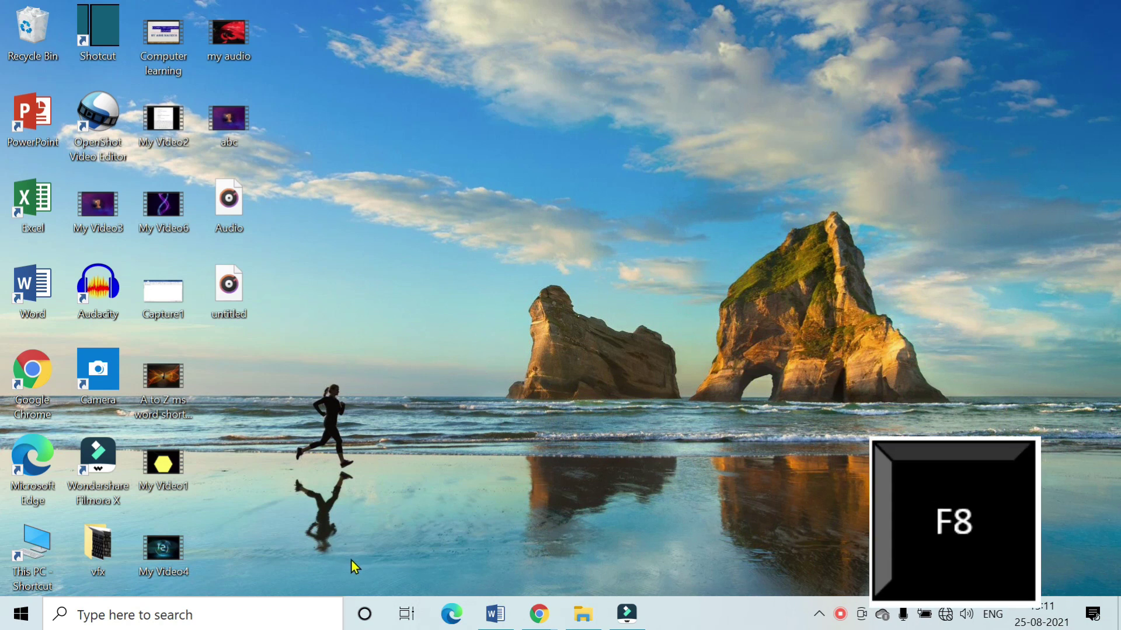
Start Excel and open the recent workbook Book1, dismissing the updates notice and maximizing the window.
{"action": "double_click", "coordinate": [29, 211]}
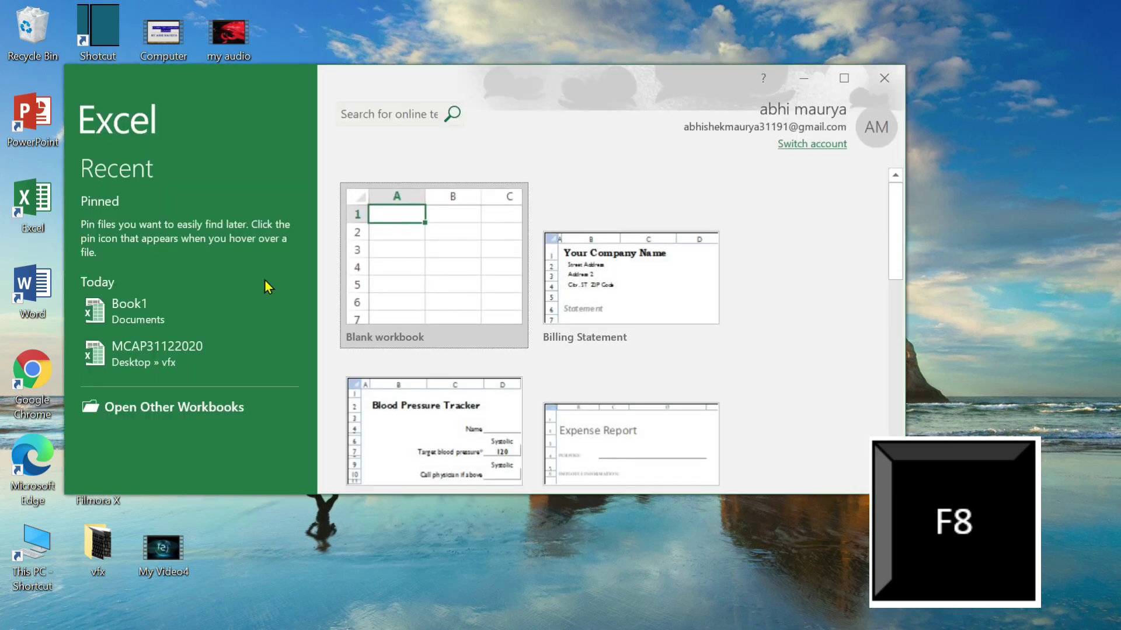
{"action": "left_click", "coordinate": [181, 303]}
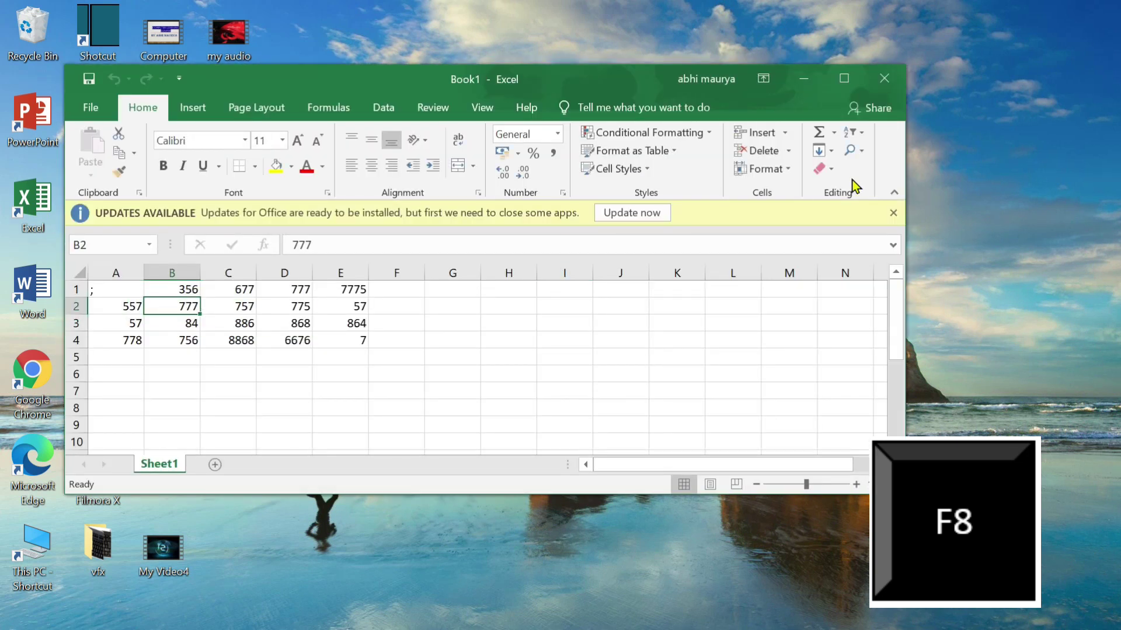
{"action": "left_click", "coordinate": [894, 212]}
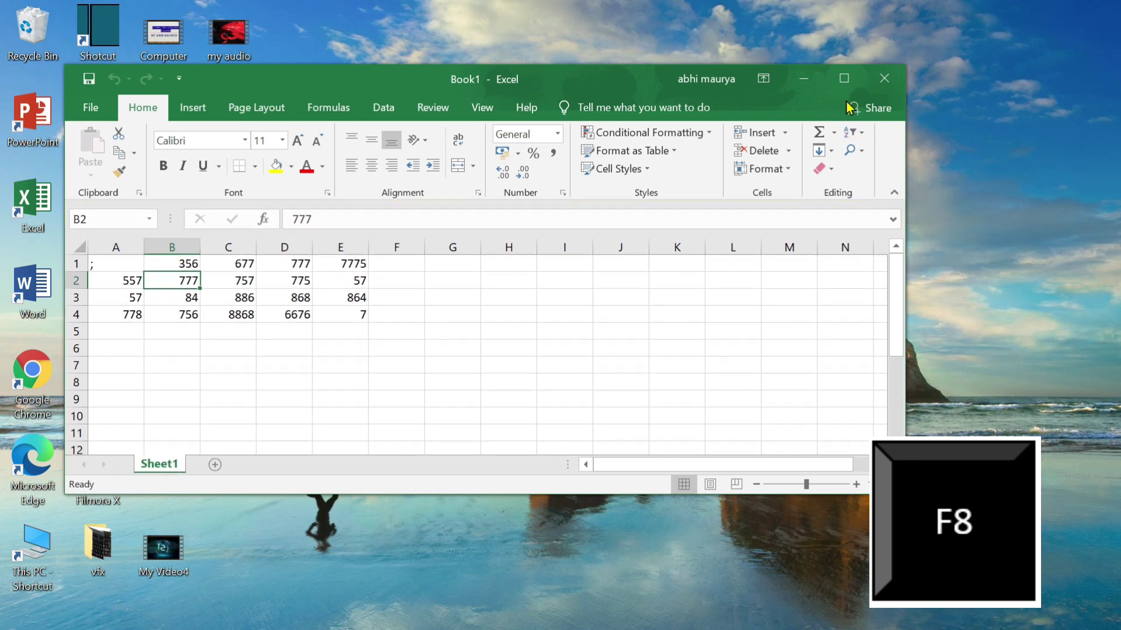
{"action": "left_click", "coordinate": [842, 78]}
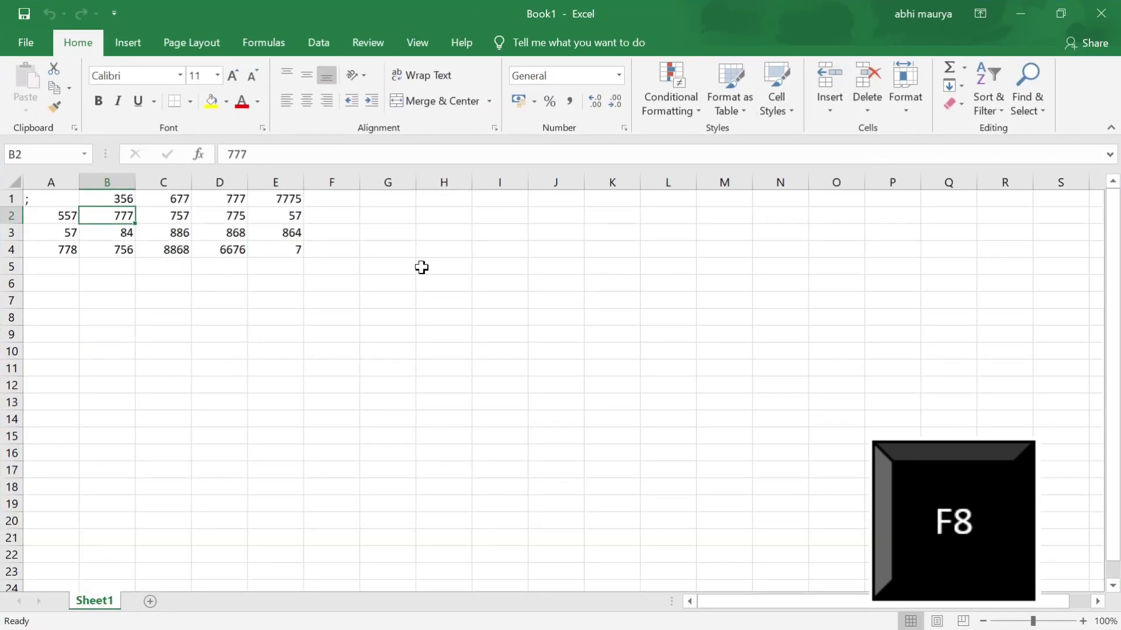
Select single cells of the number table one after another, starting at B2 and C2 and ending at D4.
{"action": "left_click", "coordinate": [120, 213]}
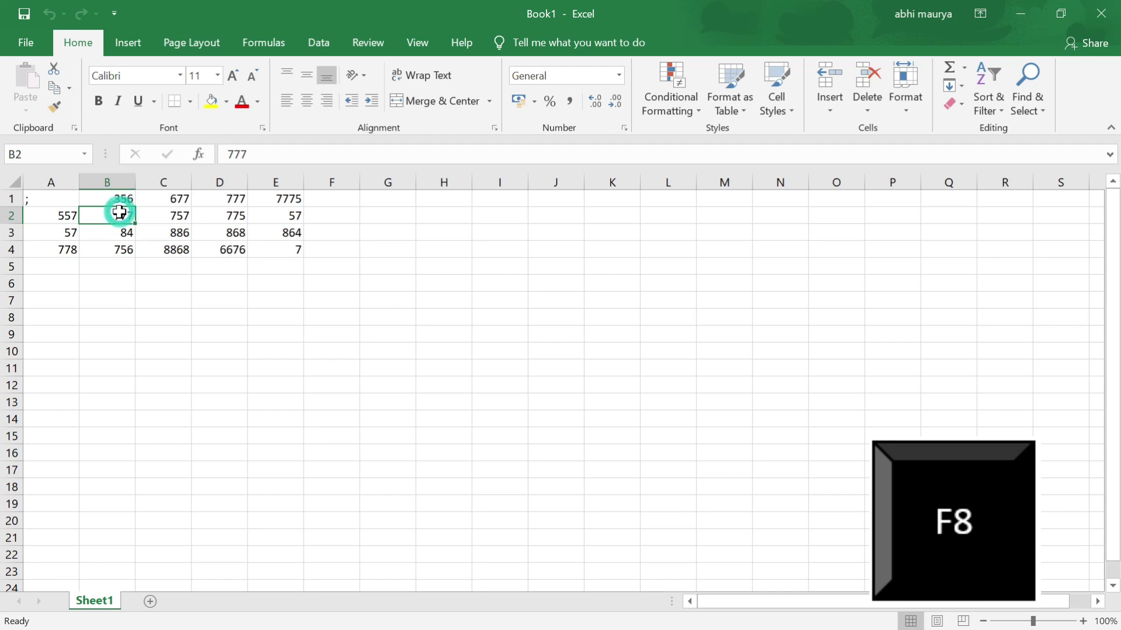
{"action": "left_click", "coordinate": [184, 216]}
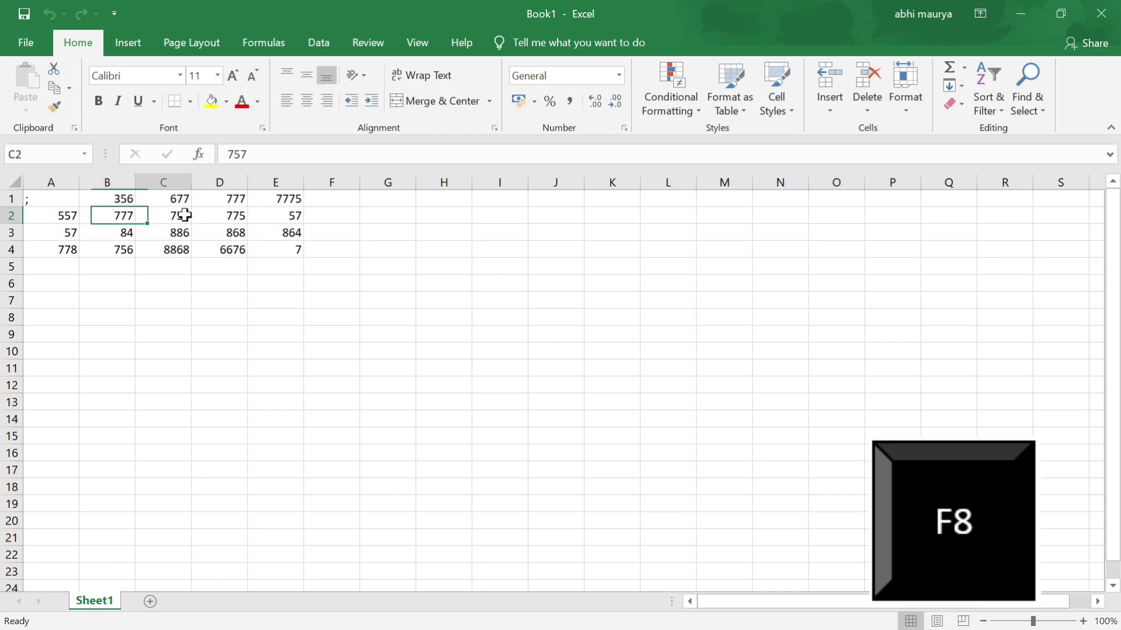
{"action": "left_click", "coordinate": [153, 232]}
{"action": "left_click", "coordinate": [172, 246]}
{"action": "left_click_drag", "start_coordinate": [173, 245], "coordinate": [125, 213]}
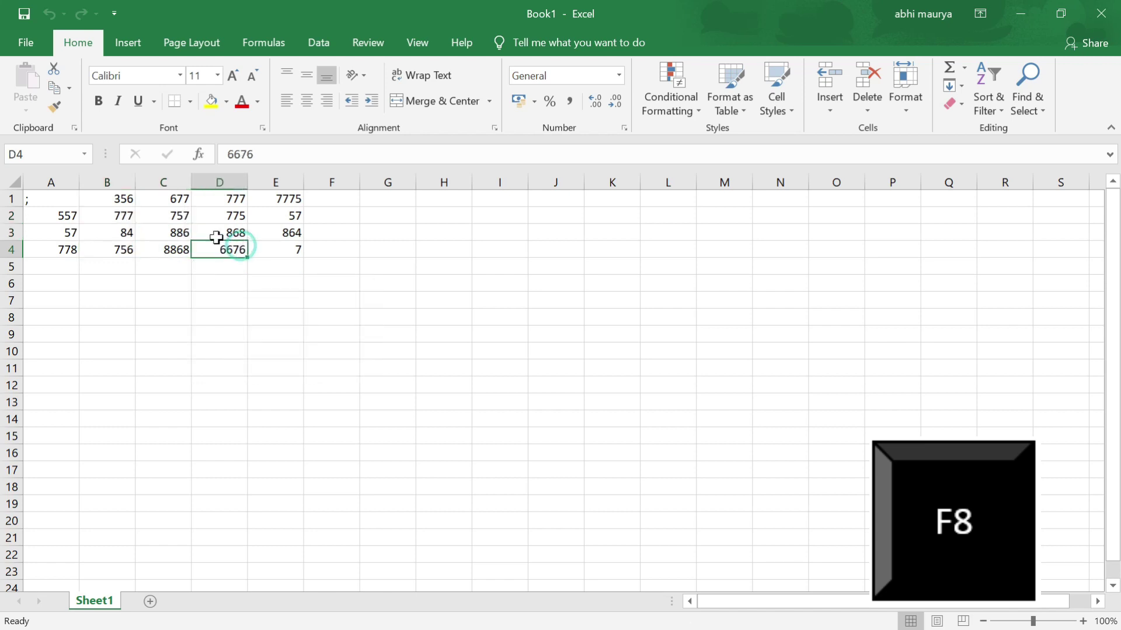
Select cell B2, turn on Extend Selection mode, and extend the selection to the range B2:D3.
{"action": "left_click", "coordinate": [121, 218]}
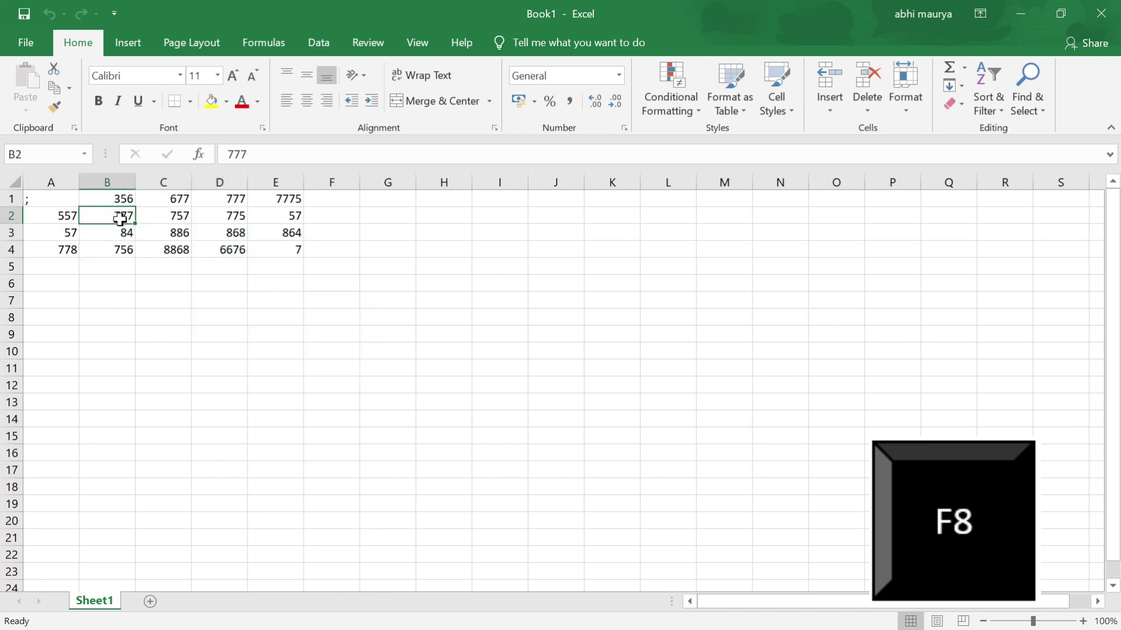
{"action": "key", "text": "F8"}
{"action": "left_click", "coordinate": [182, 225]}
{"action": "left_click", "coordinate": [220, 239]}
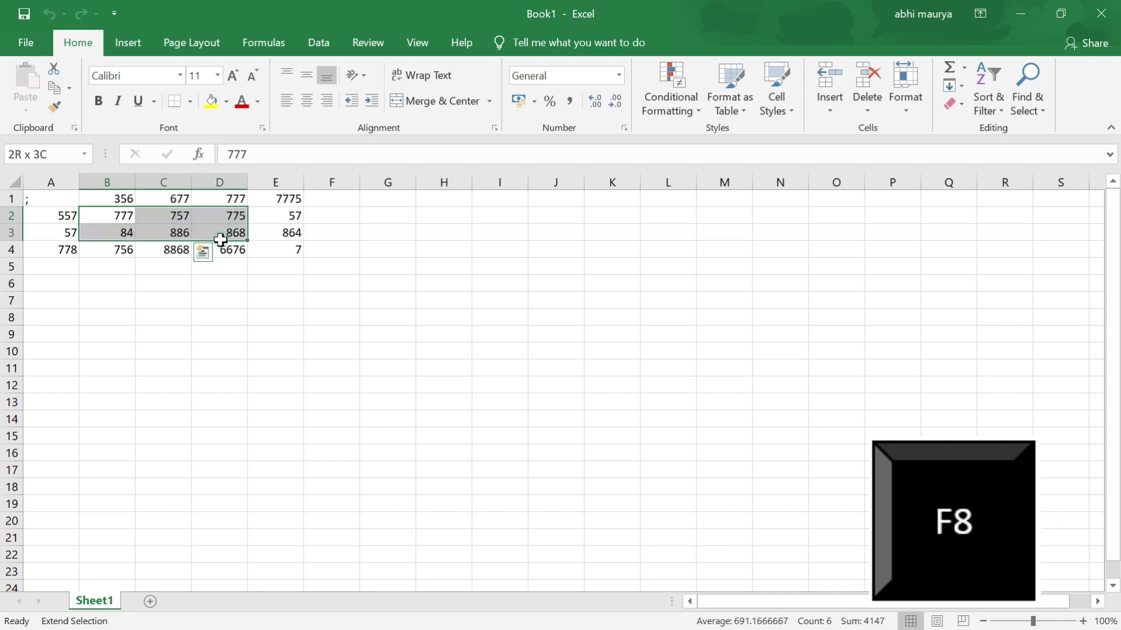
Extend the selection from B2 to several different end cells, including D4 and D2, finish with B2:E3, and close Excel.
{"action": "left_click", "coordinate": [295, 232]}
{"action": "left_click", "coordinate": [224, 250]}
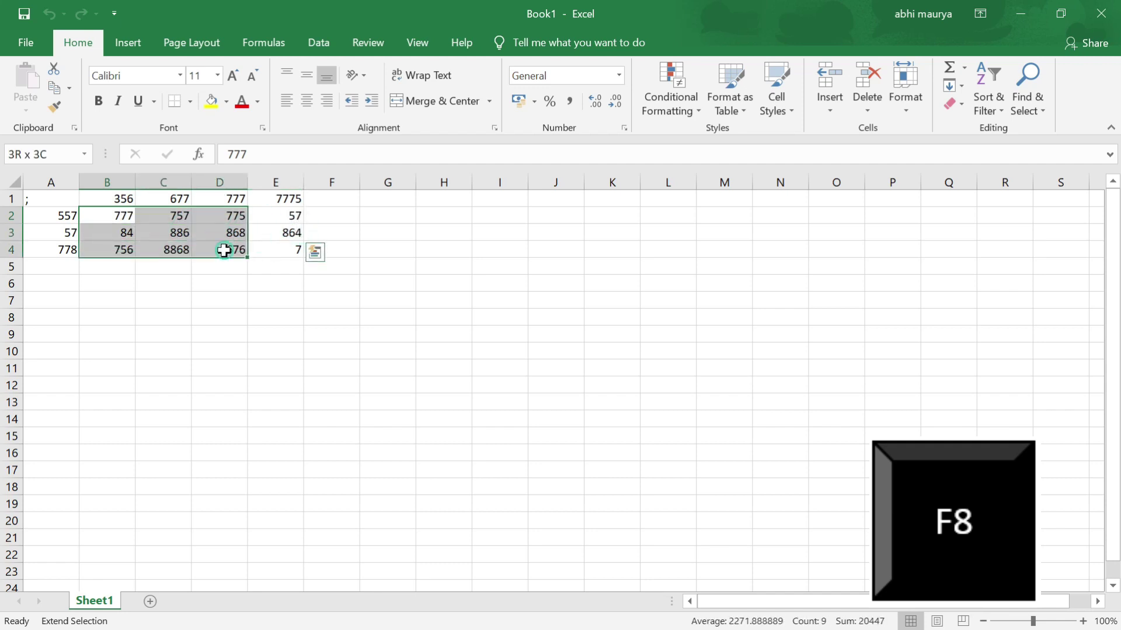
{"action": "left_click", "coordinate": [170, 245]}
{"action": "left_click", "coordinate": [231, 215]}
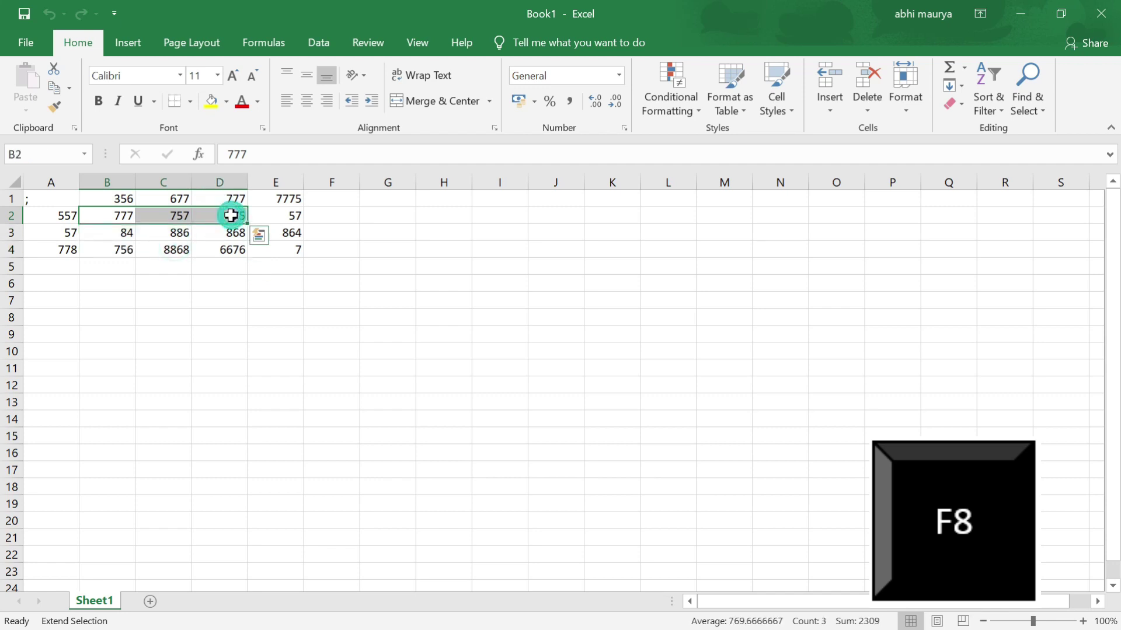
{"action": "left_click", "coordinate": [272, 228]}
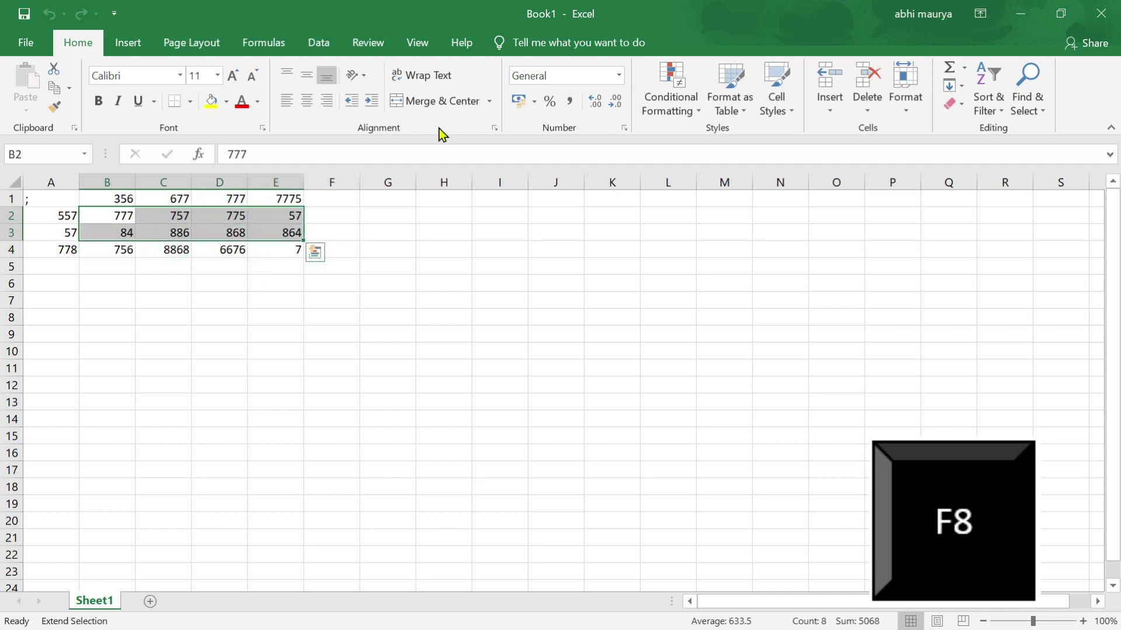
{"action": "left_click", "coordinate": [1101, 12]}
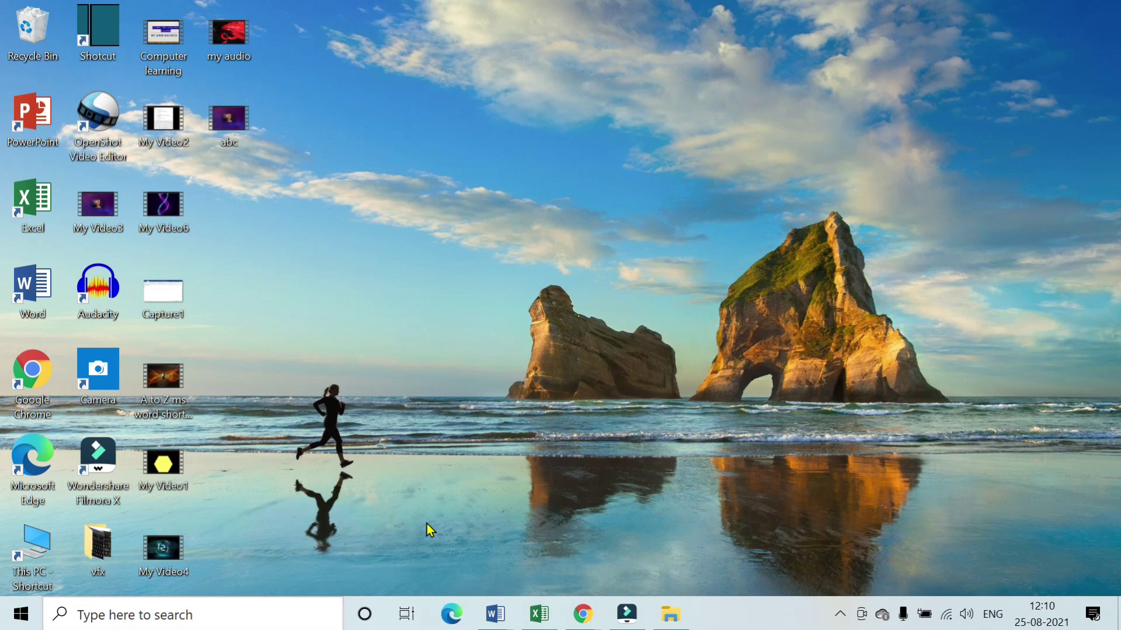
{"action": "key", "text": "F9"}
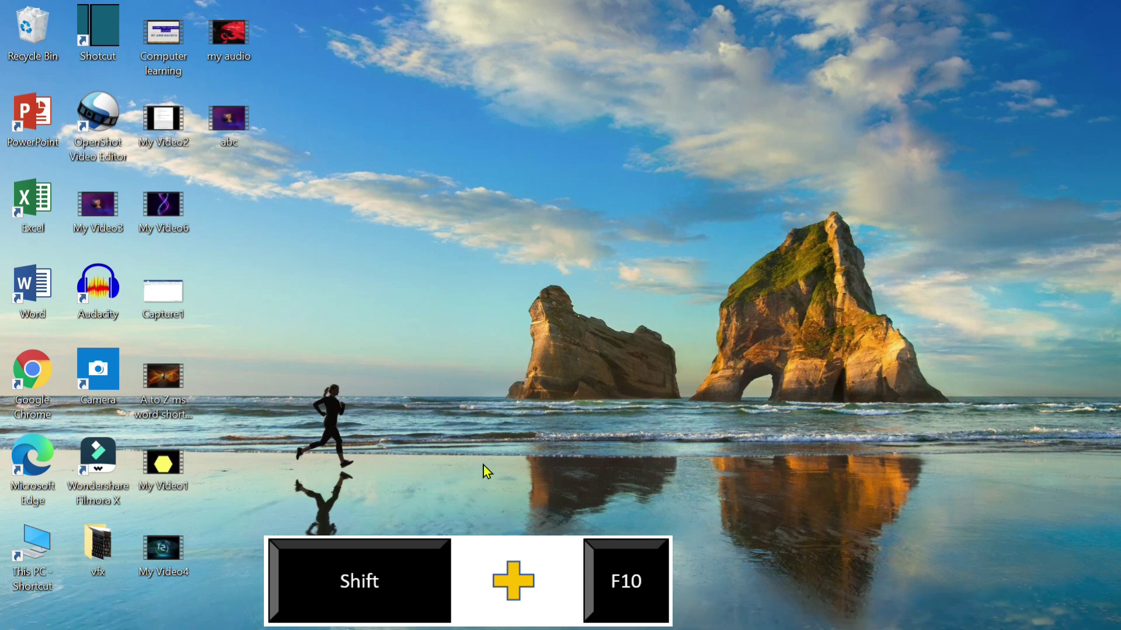
Show the context menu of the desktop background and the extended one of the Word shortcut, dismissing each.
{"action": "key", "text": "shift+F10"}
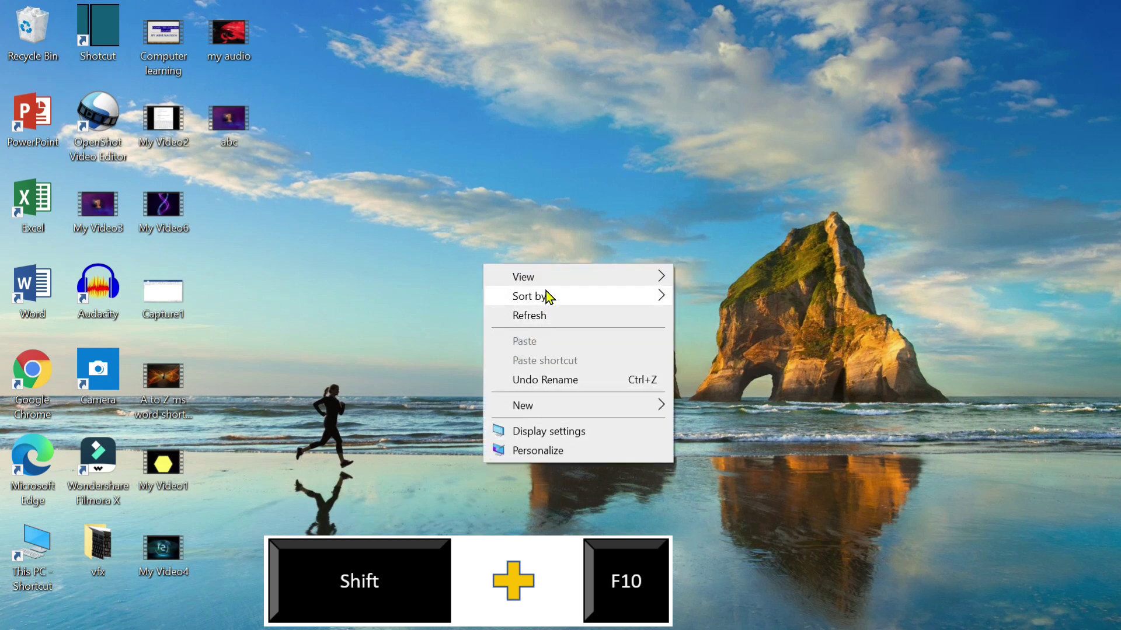
{"action": "left_click", "coordinate": [451, 142]}
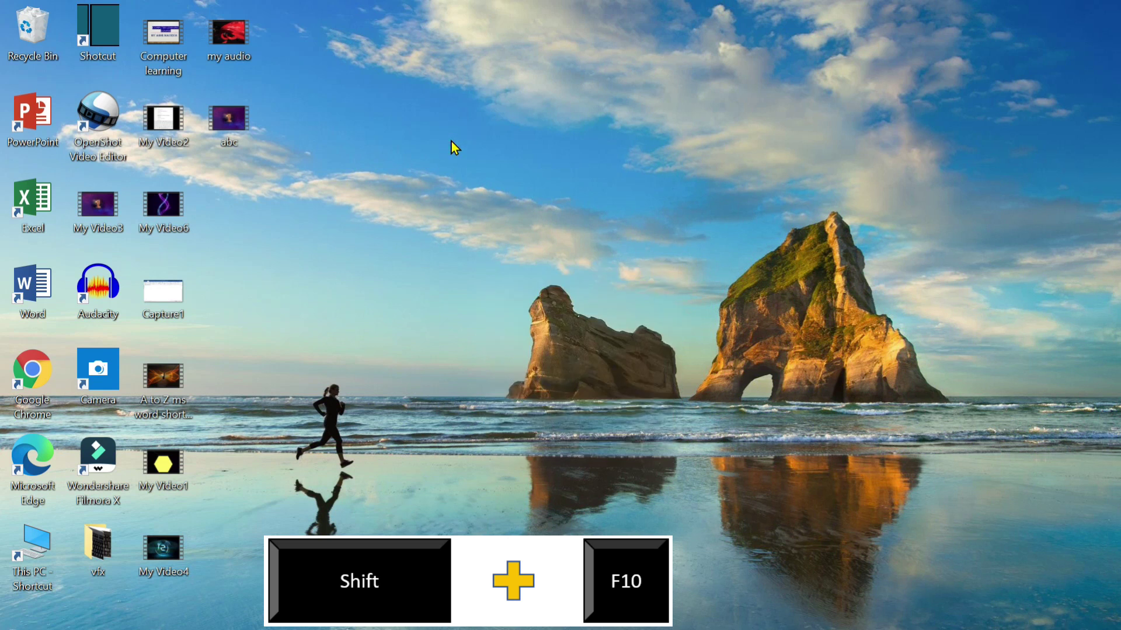
{"action": "key", "text": "shift+F10"}
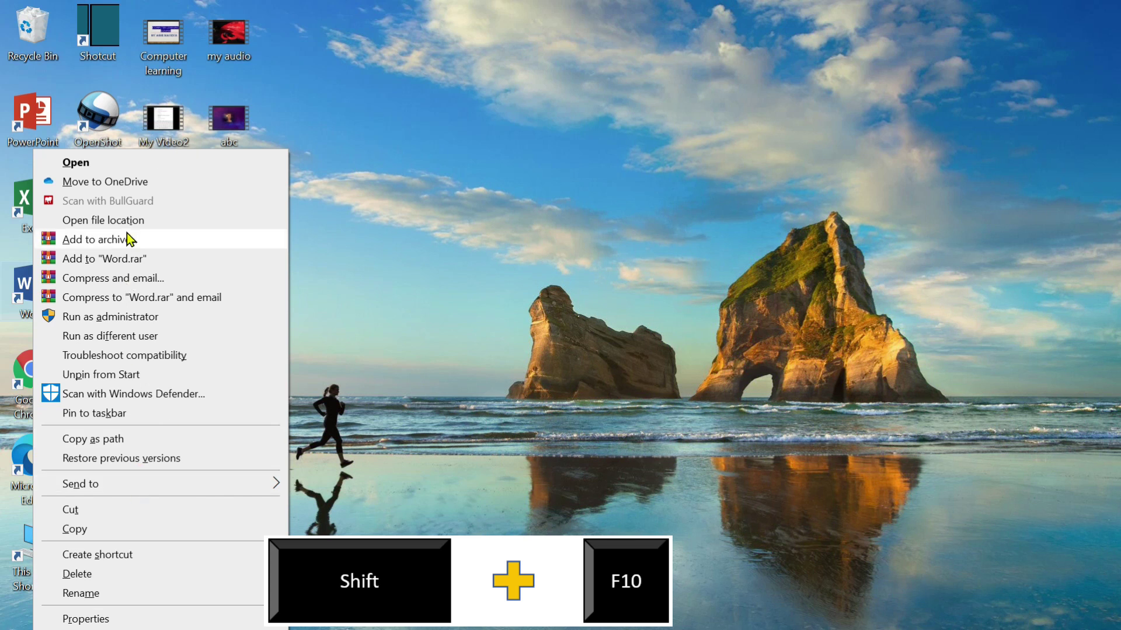
{"action": "left_click", "coordinate": [496, 197]}
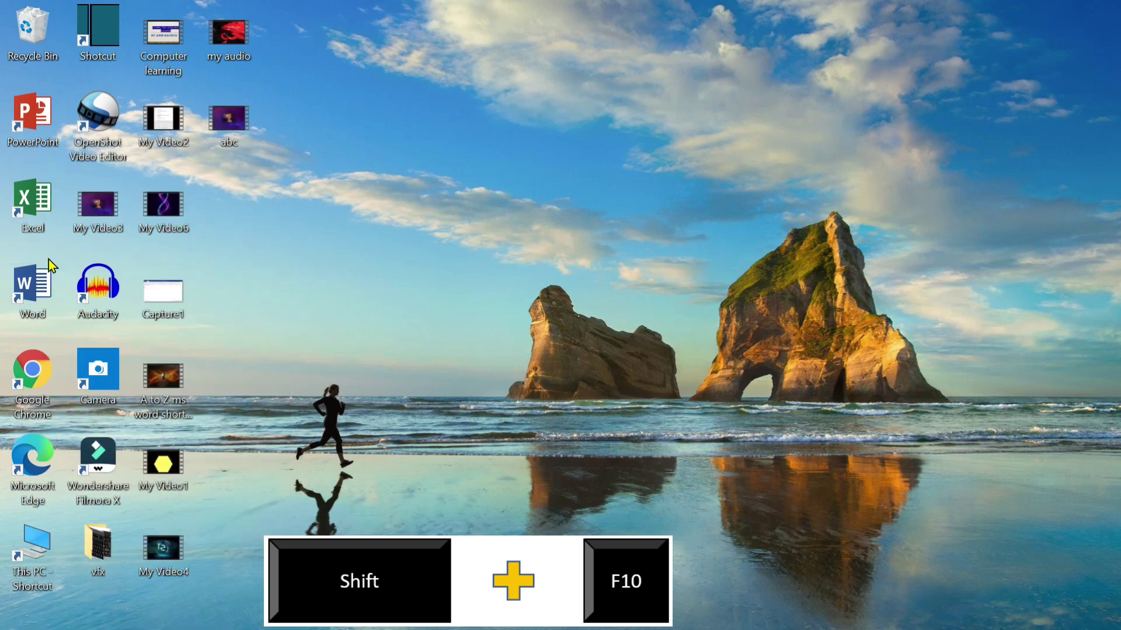
Compare the Word shortcut's regular context menu with its extended version, dismissing each menu.
{"action": "right_click", "coordinate": [37, 279]}
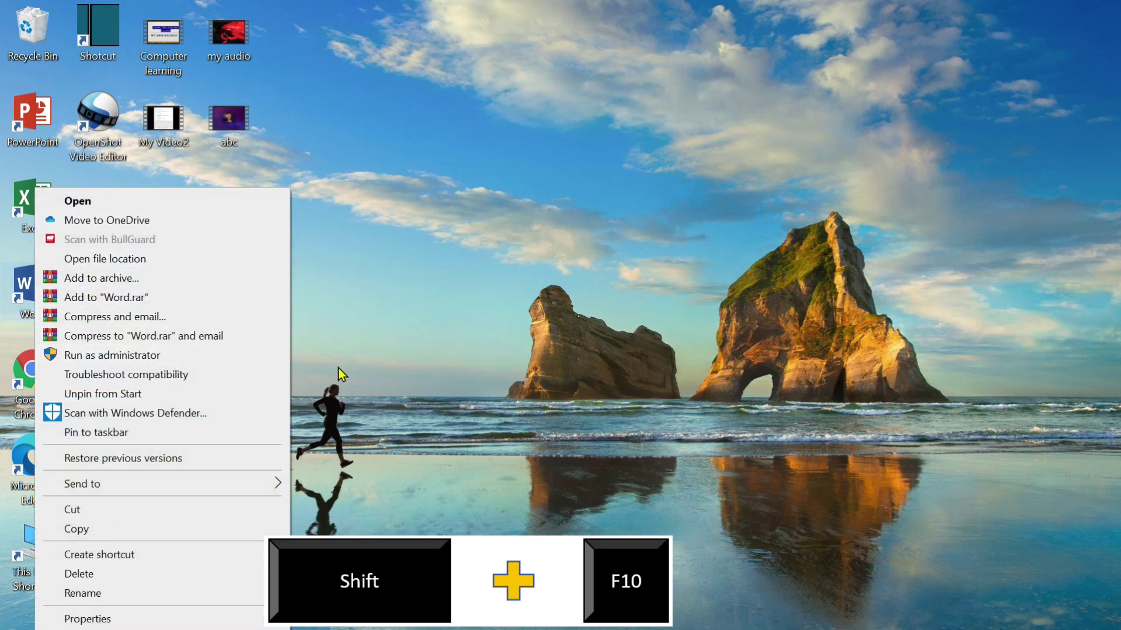
{"action": "left_click", "coordinate": [373, 350]}
{"action": "left_click", "coordinate": [31, 310]}
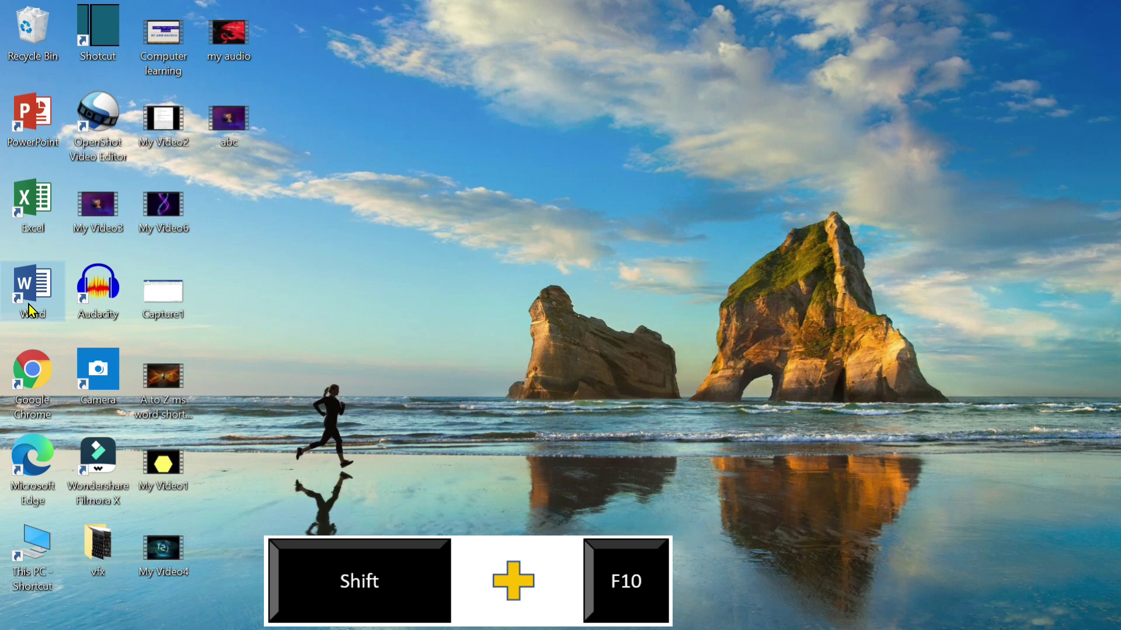
{"action": "key", "text": "shift+F10"}
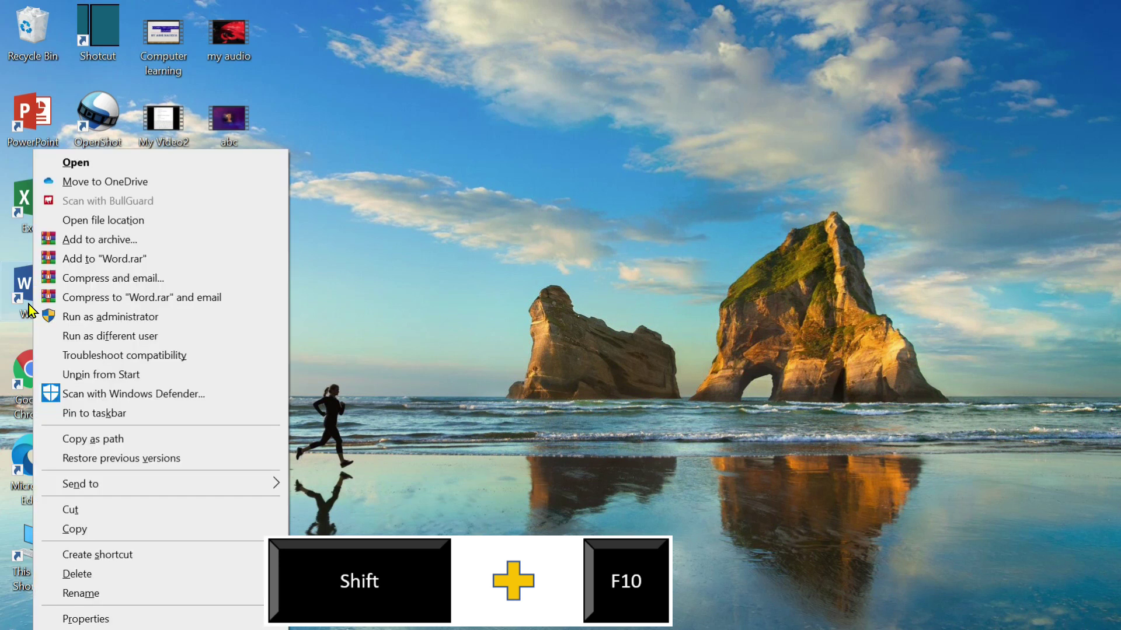
{"action": "left_click", "coordinate": [370, 309]}
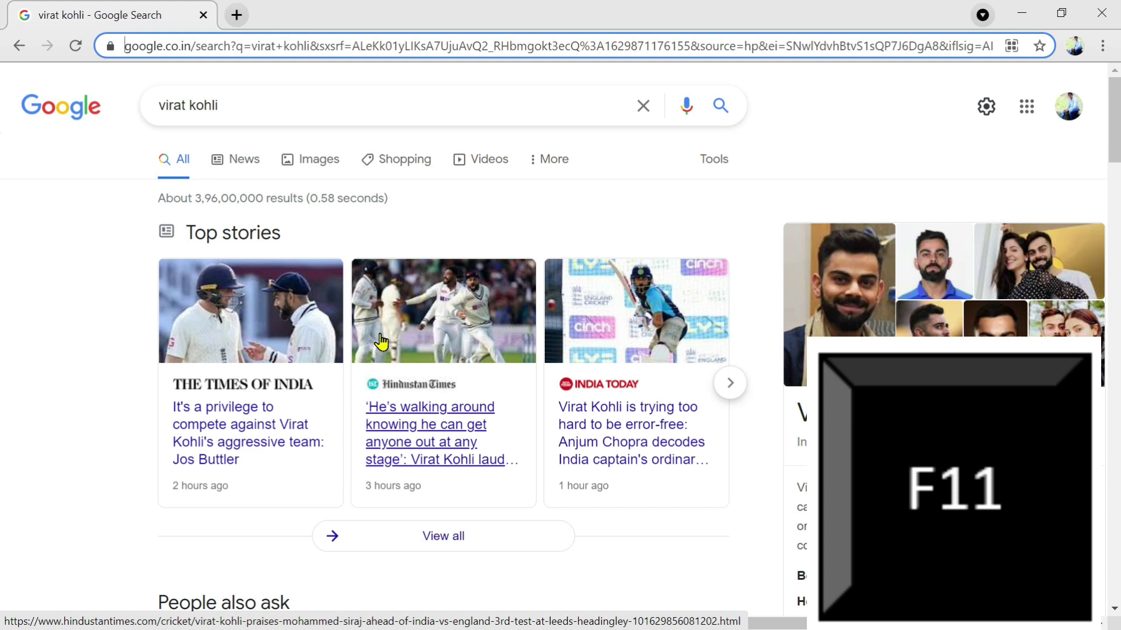
In Chrome, switch the "virat kohli" search results page to full screen and back, twice.
{"action": "key", "text": "F11"}
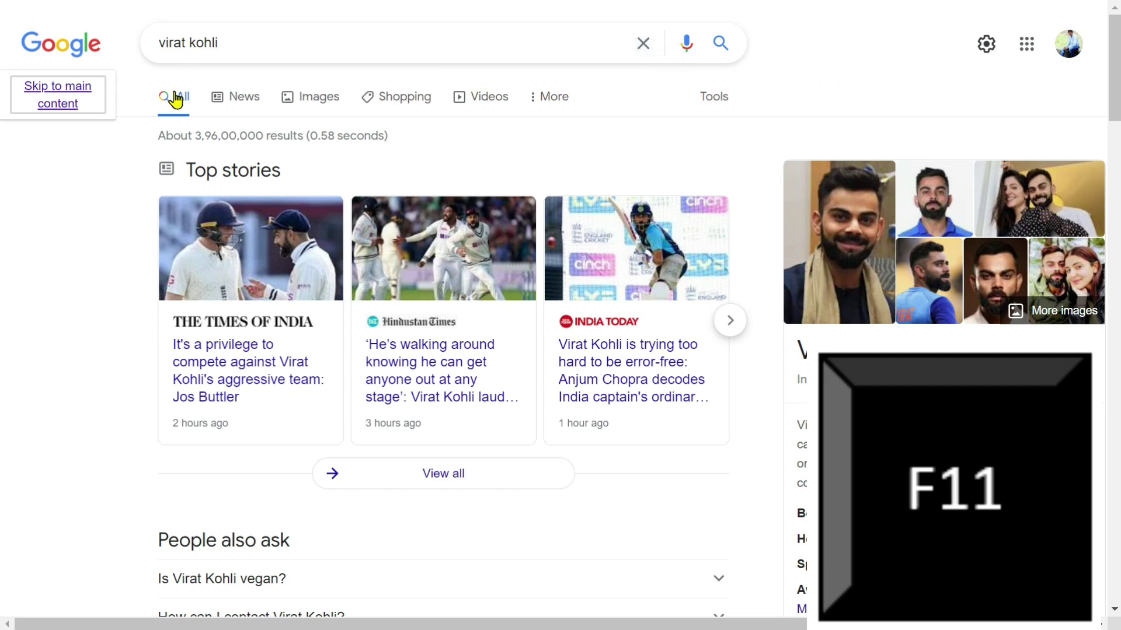
{"action": "key", "text": "F11"}
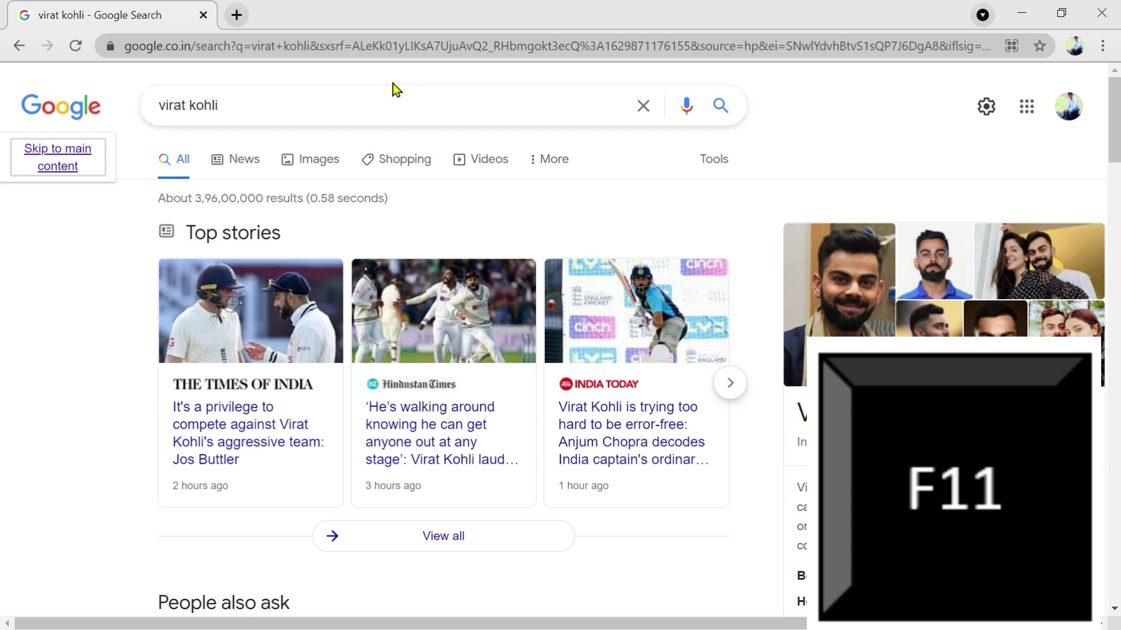
{"action": "key", "text": "F11"}
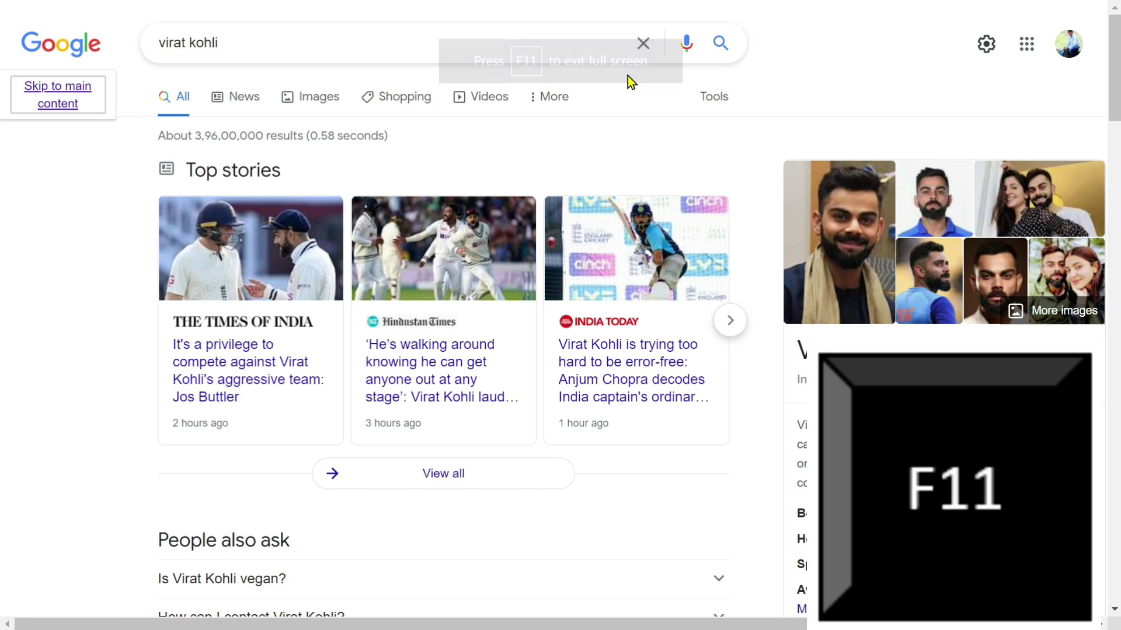
{"action": "key", "text": "F11"}
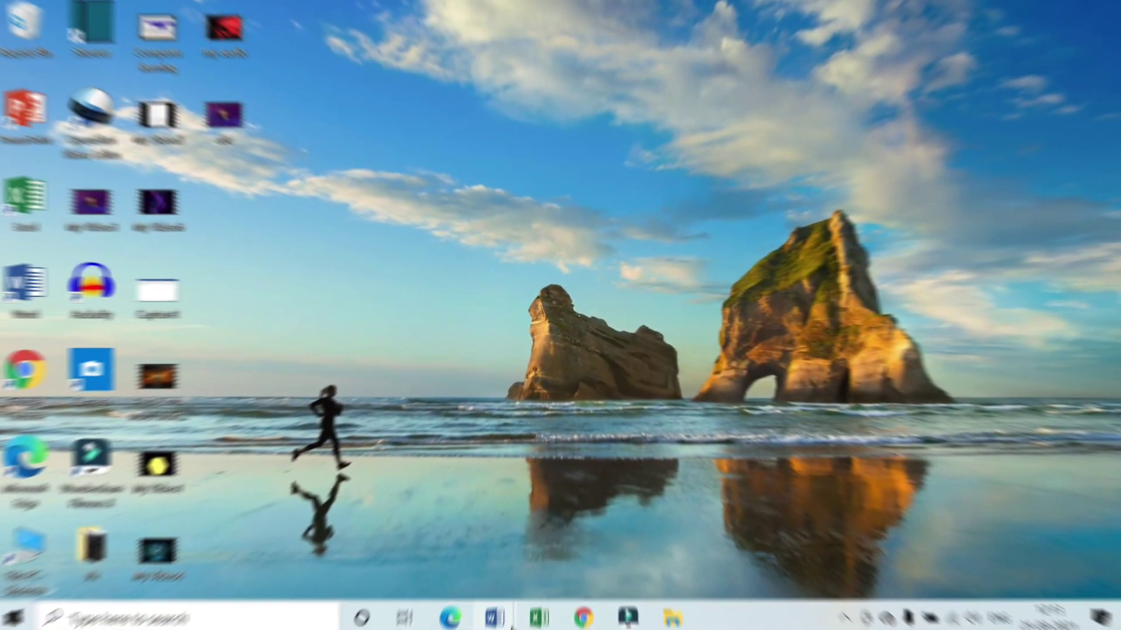
Switch to the Word document "Video provides a powerful way to help you prove your poin2", open its Save As dialog and cancel it.
{"action": "mouse_move", "coordinate": [507, 625]}
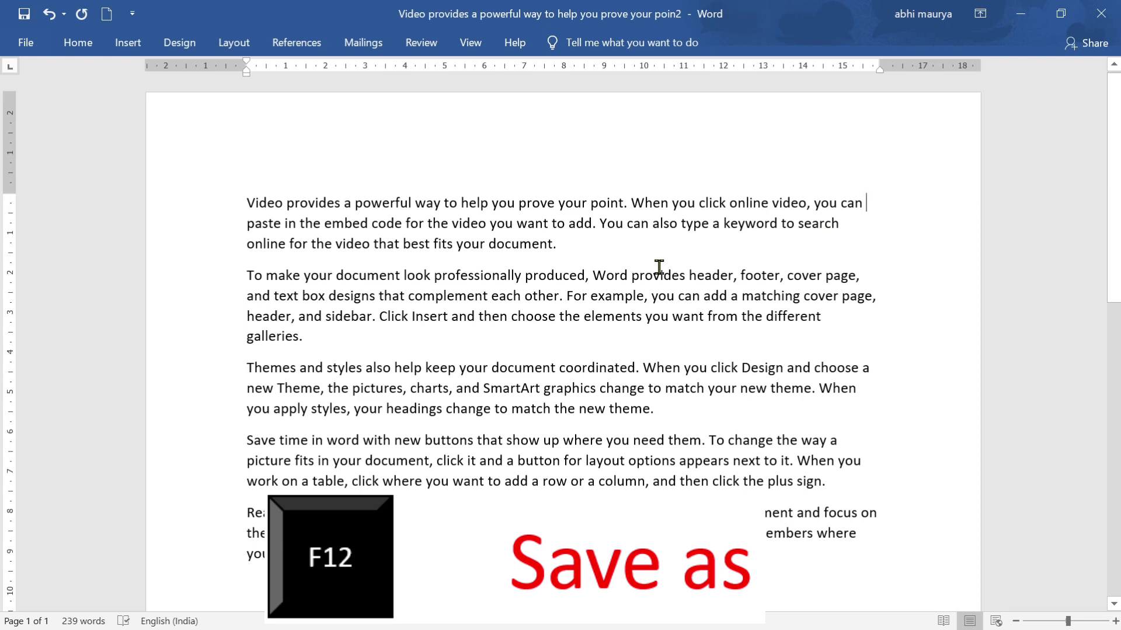
{"action": "key", "text": "F12"}
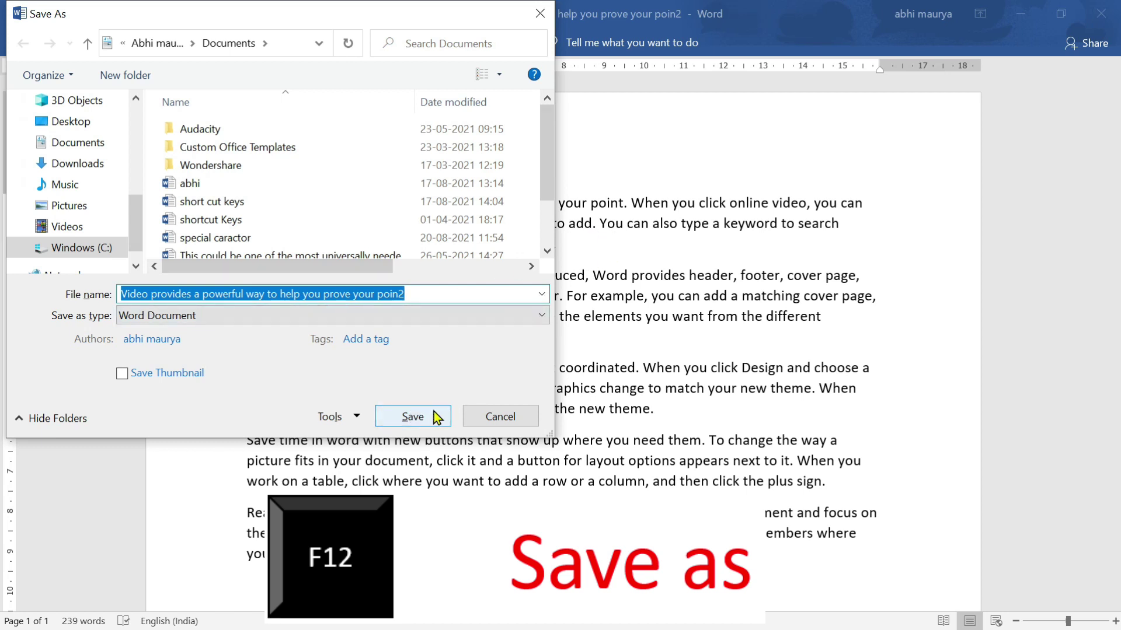
{"action": "left_click", "coordinate": [495, 415]}
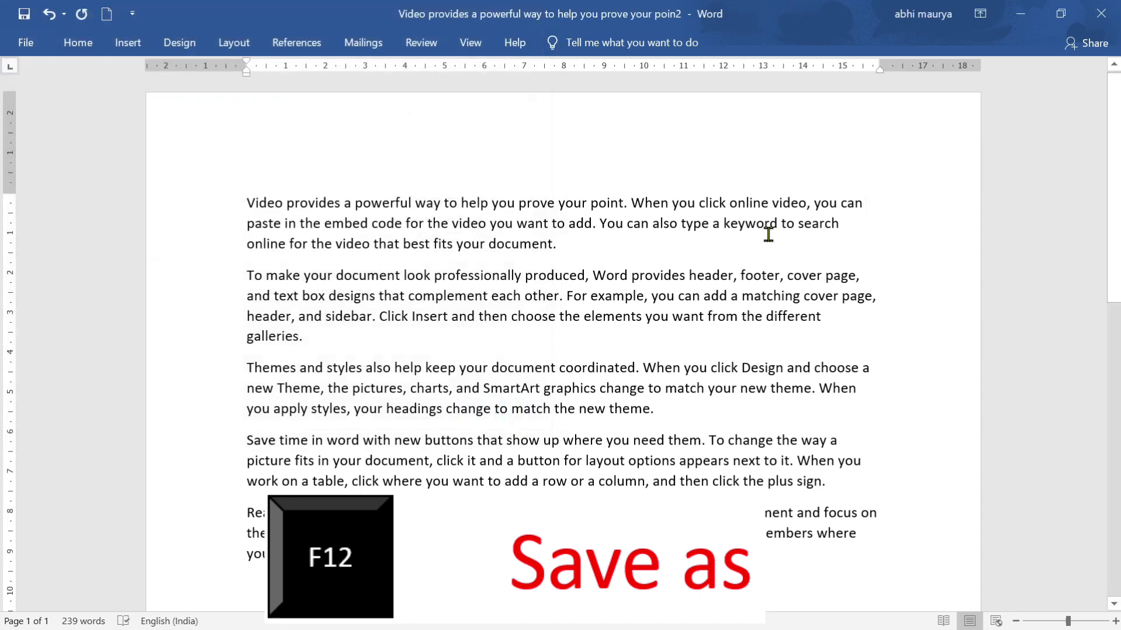